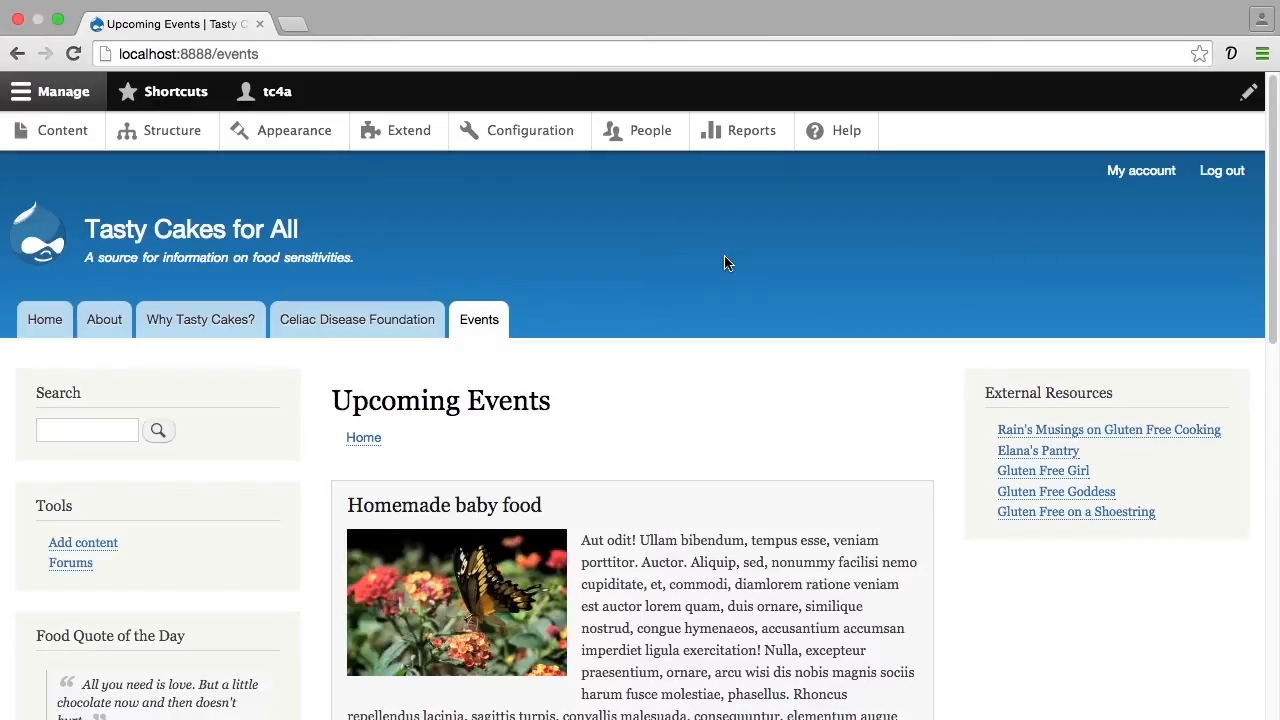
Browse the site's Events page and home page to review the current content listings
scroll(727, 262, "down", 10)
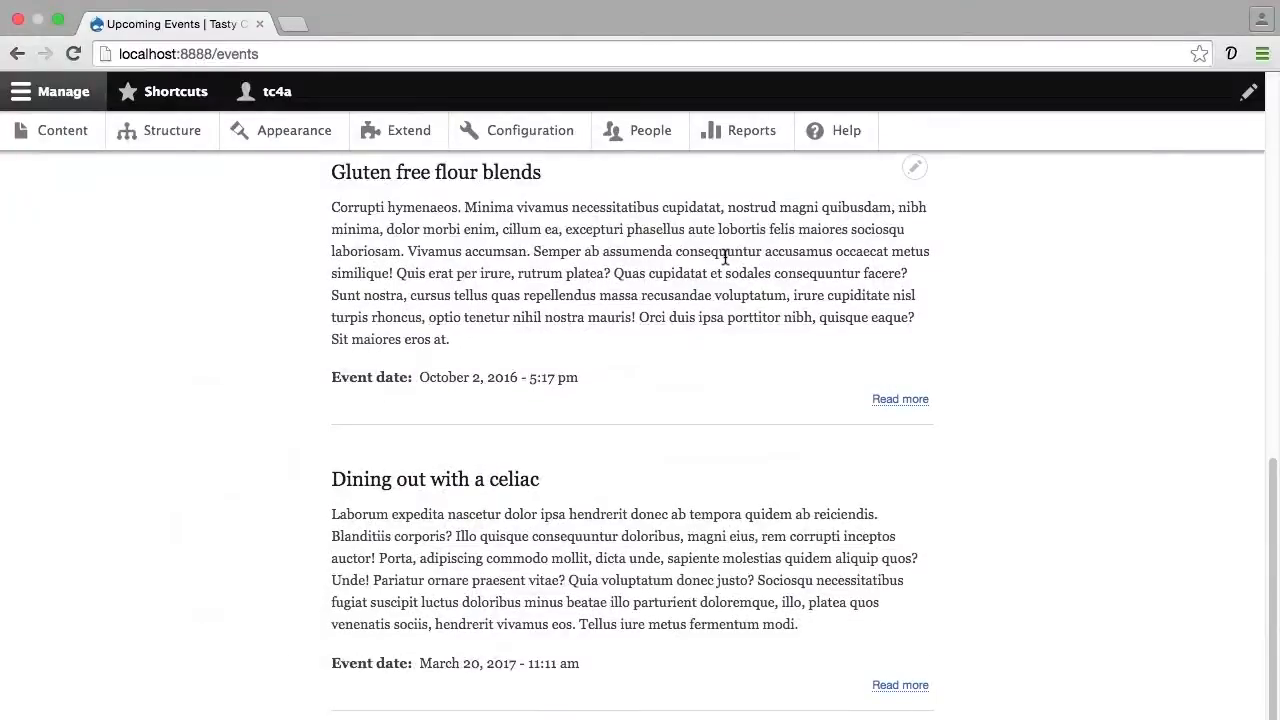
scroll(724, 257, "up", 10)
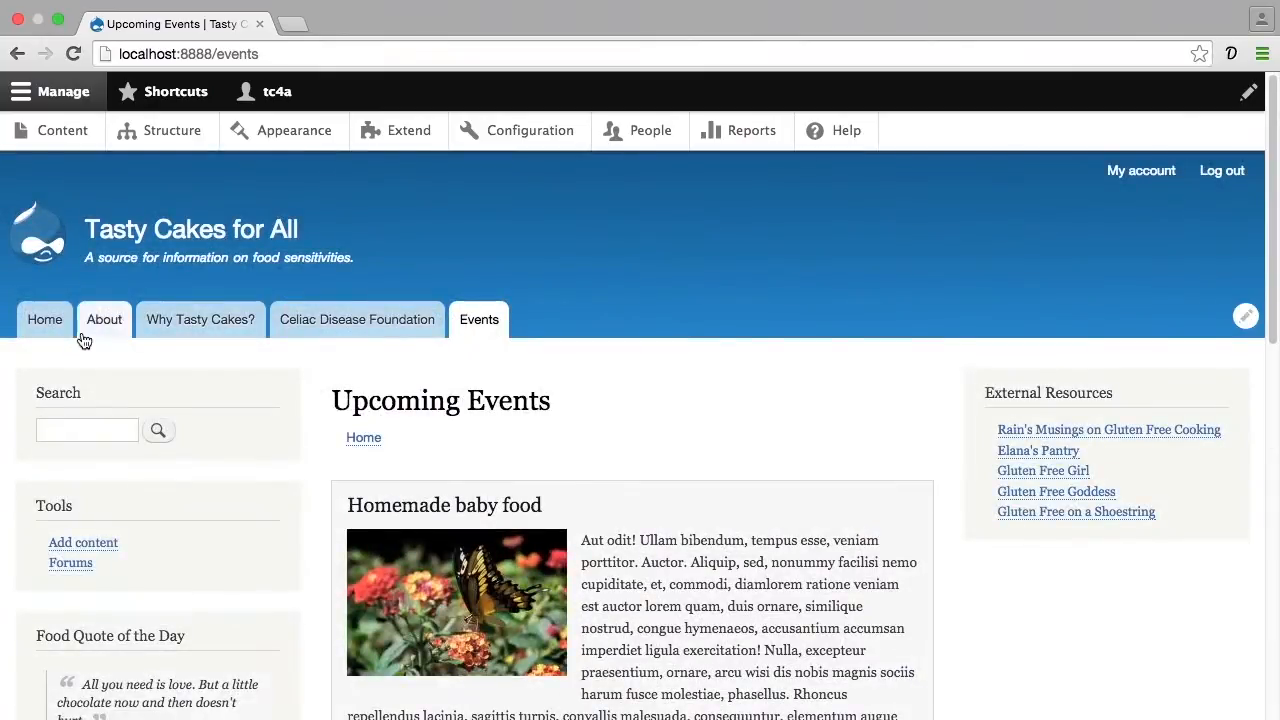
left_click(48, 326)
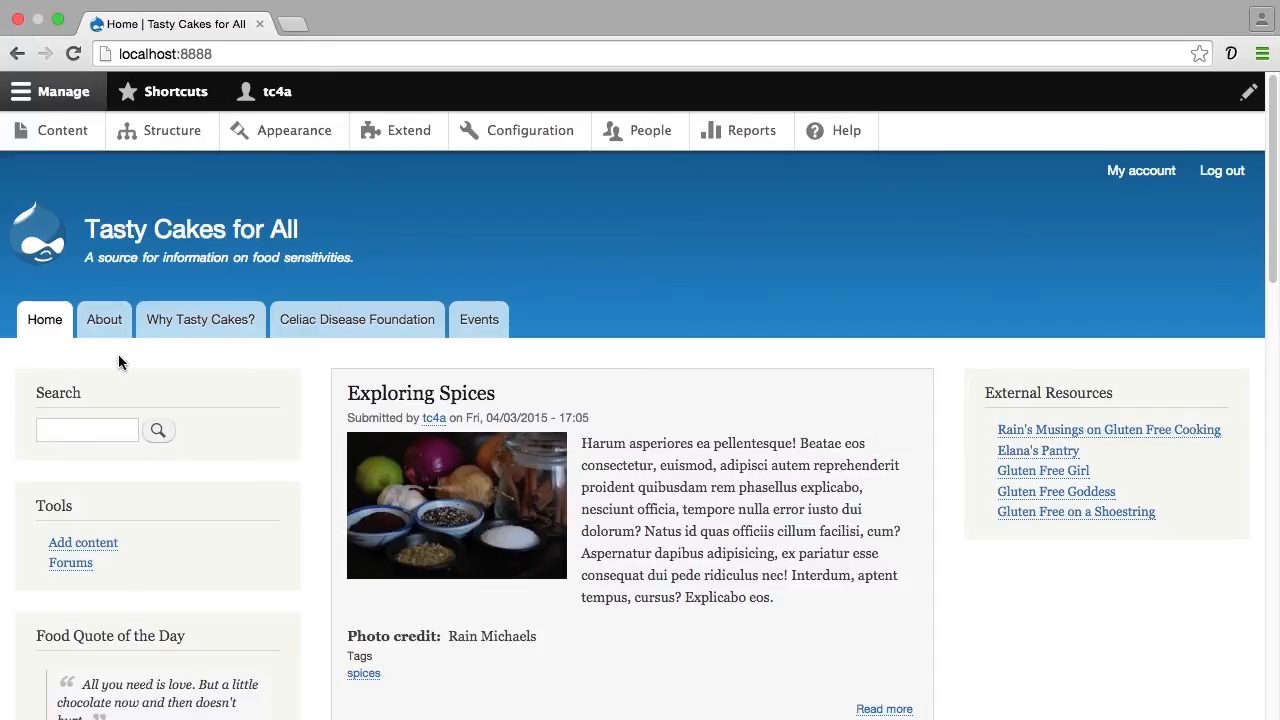
scroll(118, 360, "down", 5)
scroll(118, 362, "down", 3)
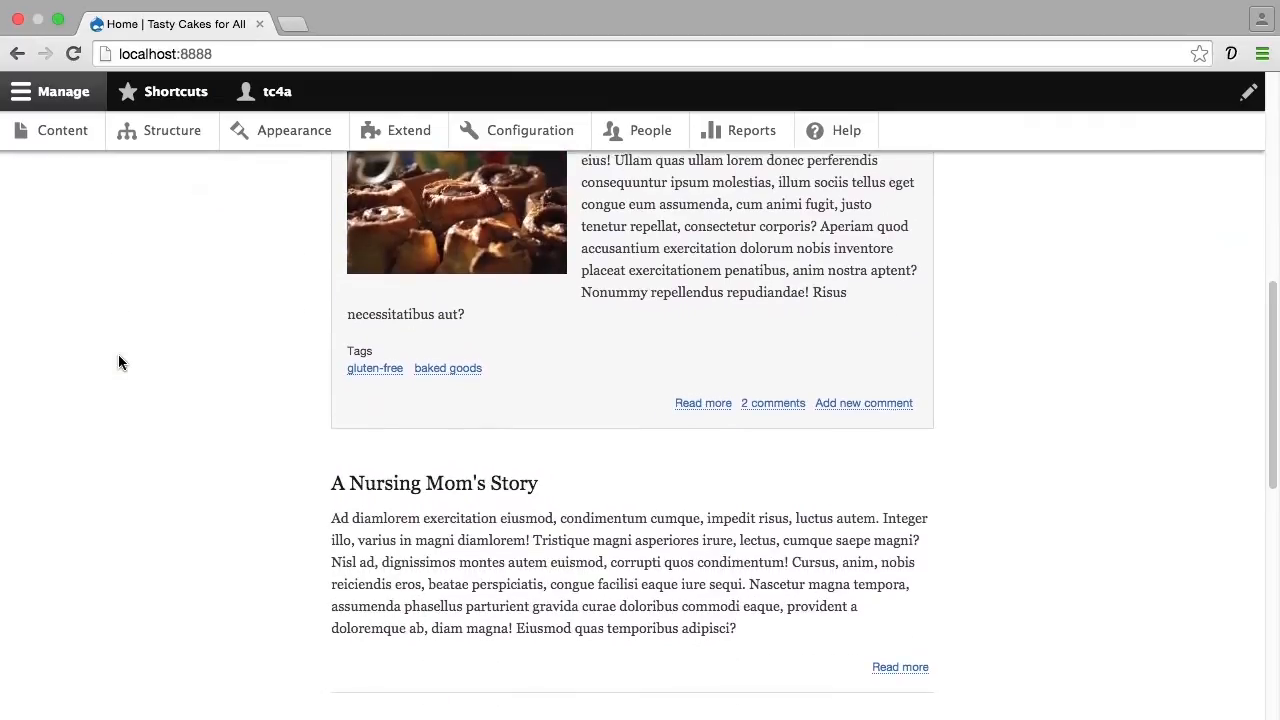
scroll(118, 362, "up", 8)
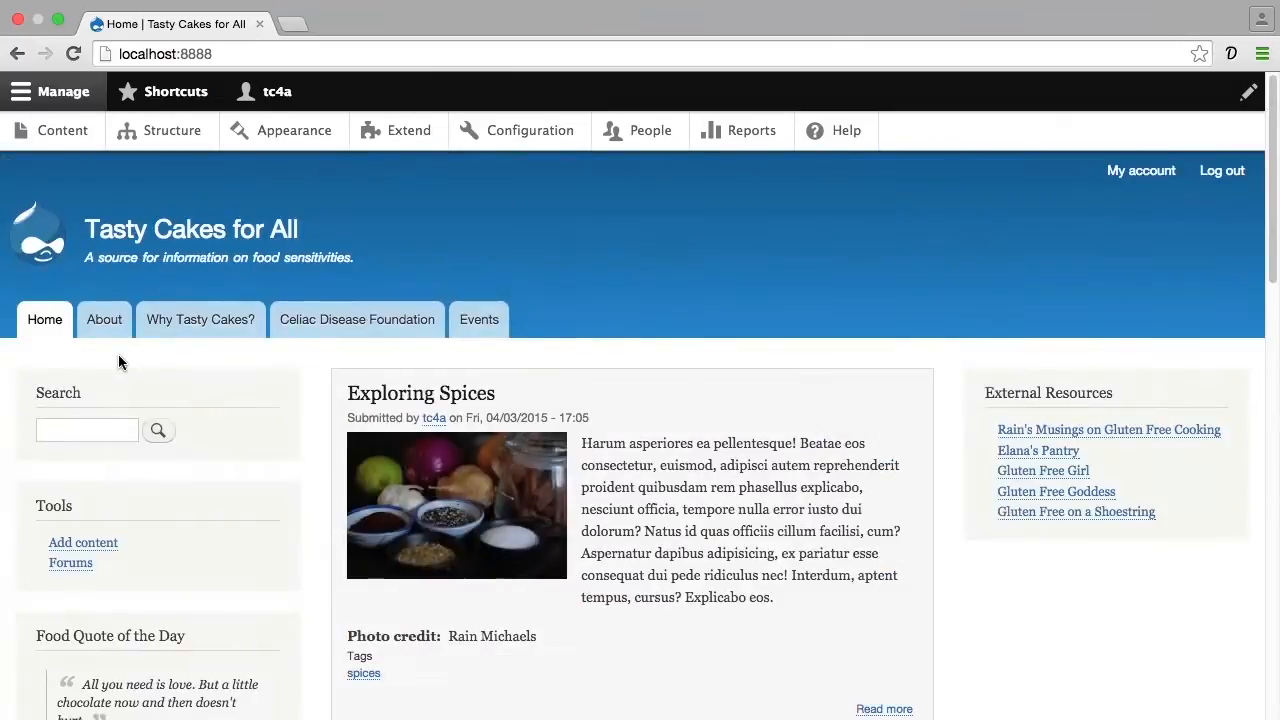
Open the Upcoming Events view for editing from the site's Views list
left_click(181, 134)
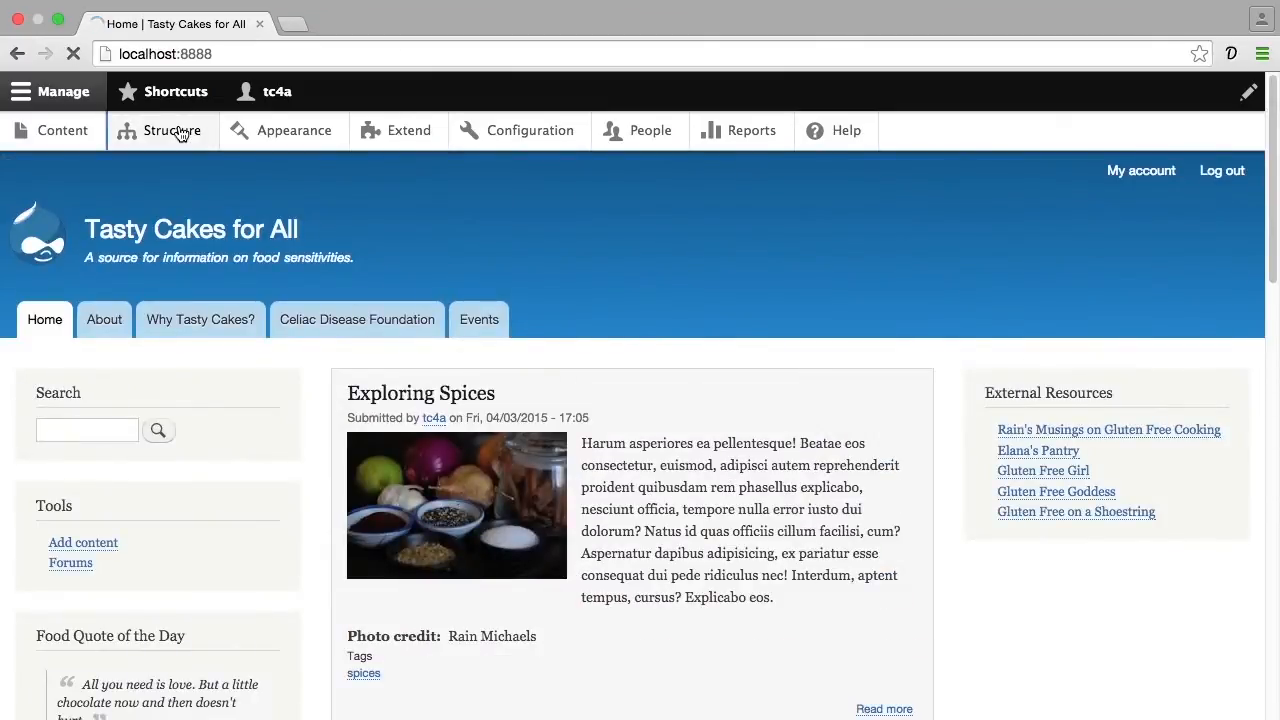
scroll(186, 244, "down", 3)
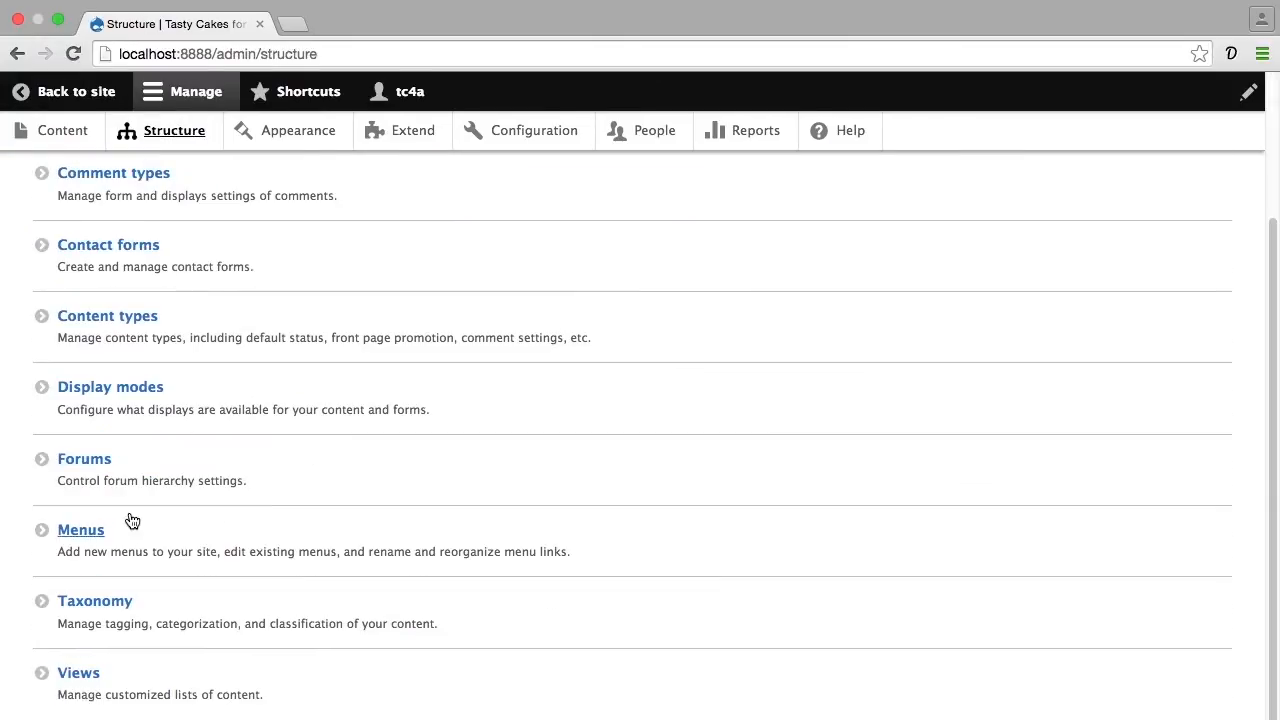
left_click(78, 680)
scroll(78, 688, "down", 5)
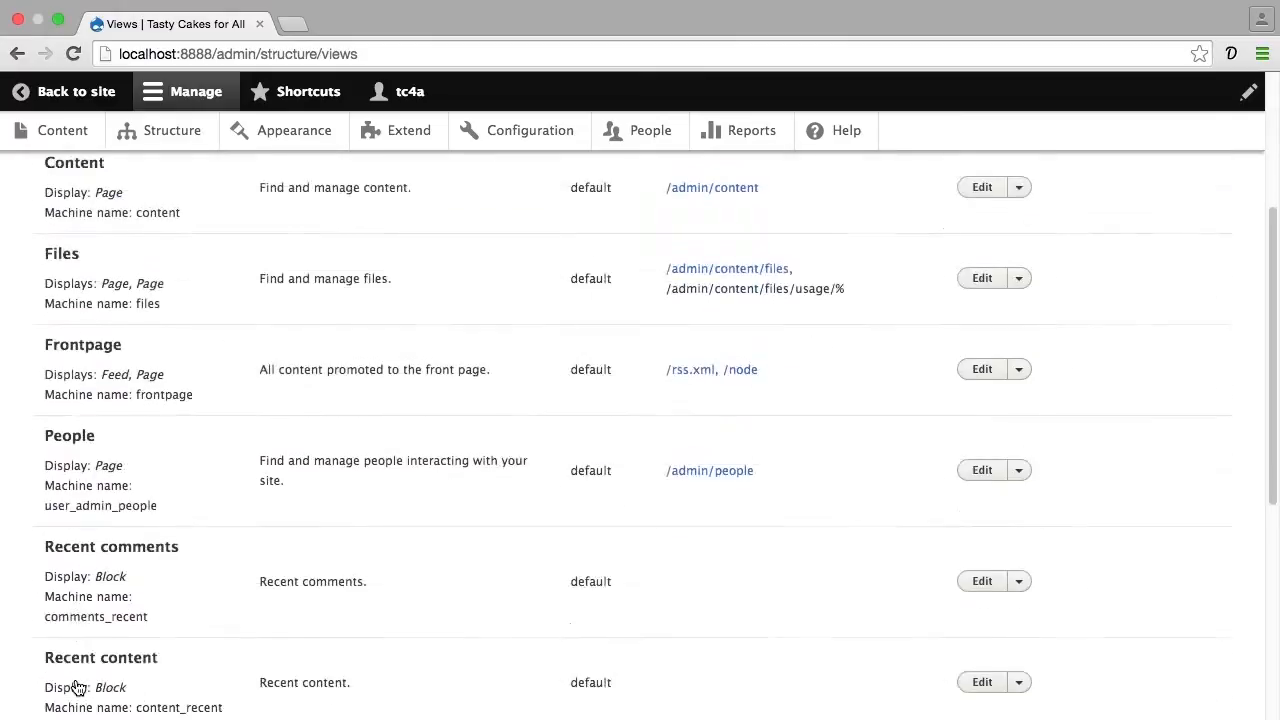
scroll(78, 688, "down", 7)
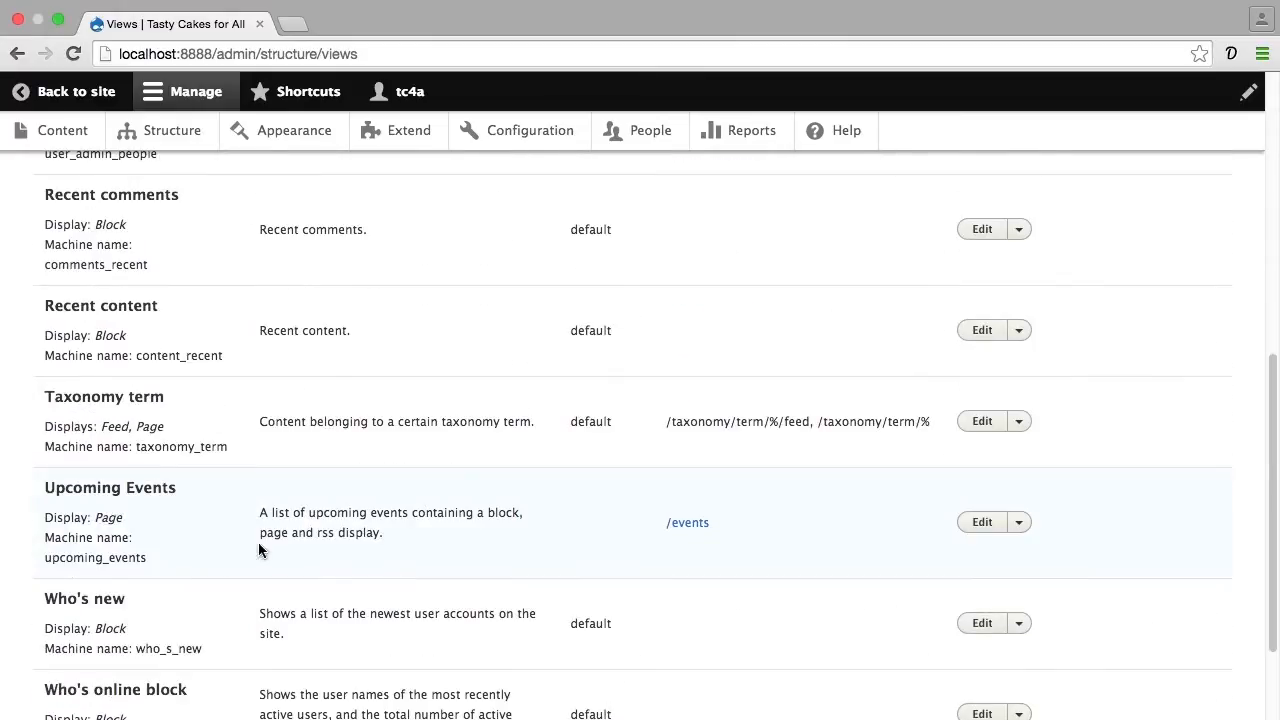
left_click(981, 522)
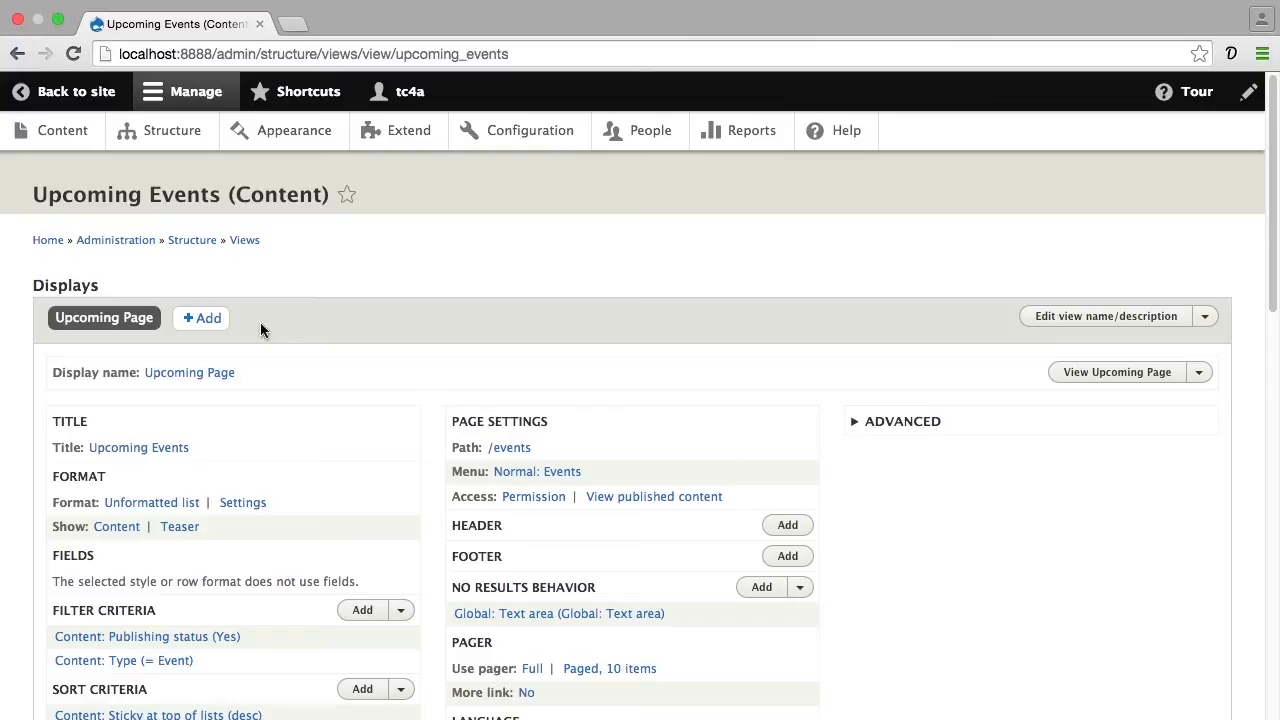
Add a new Block display to the Upcoming Events view
left_click(201, 318)
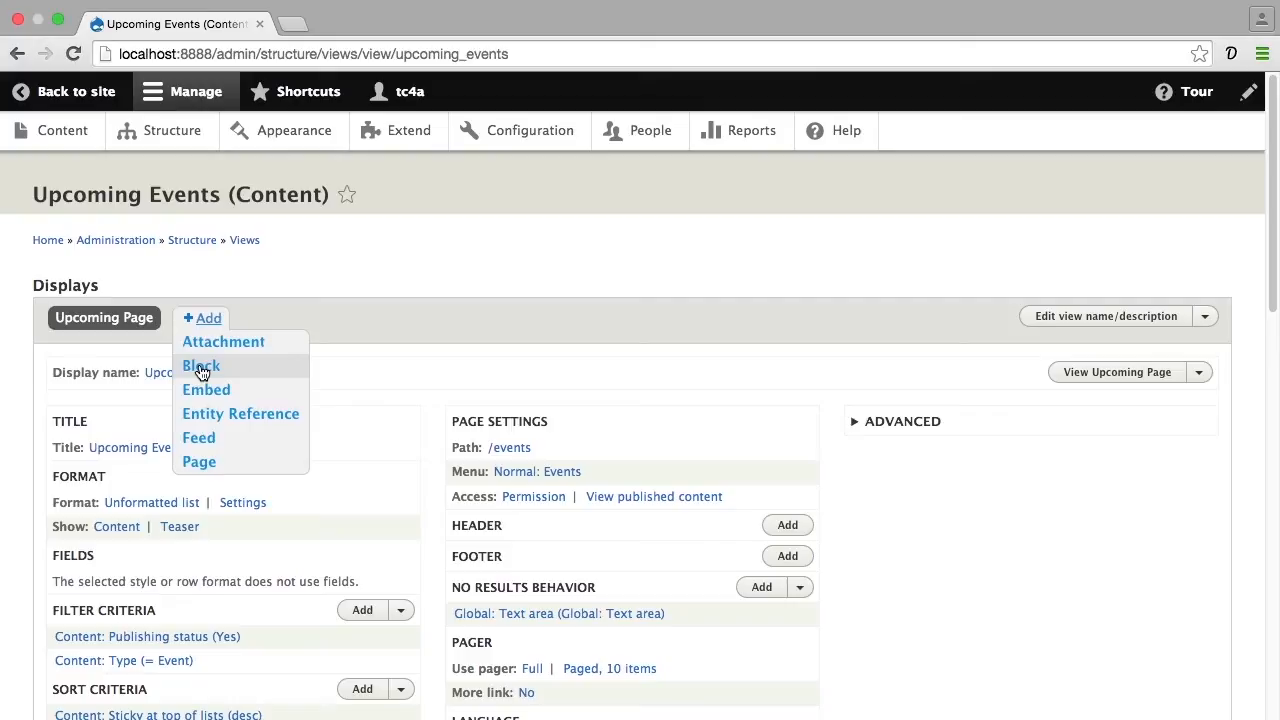
left_click(201, 367)
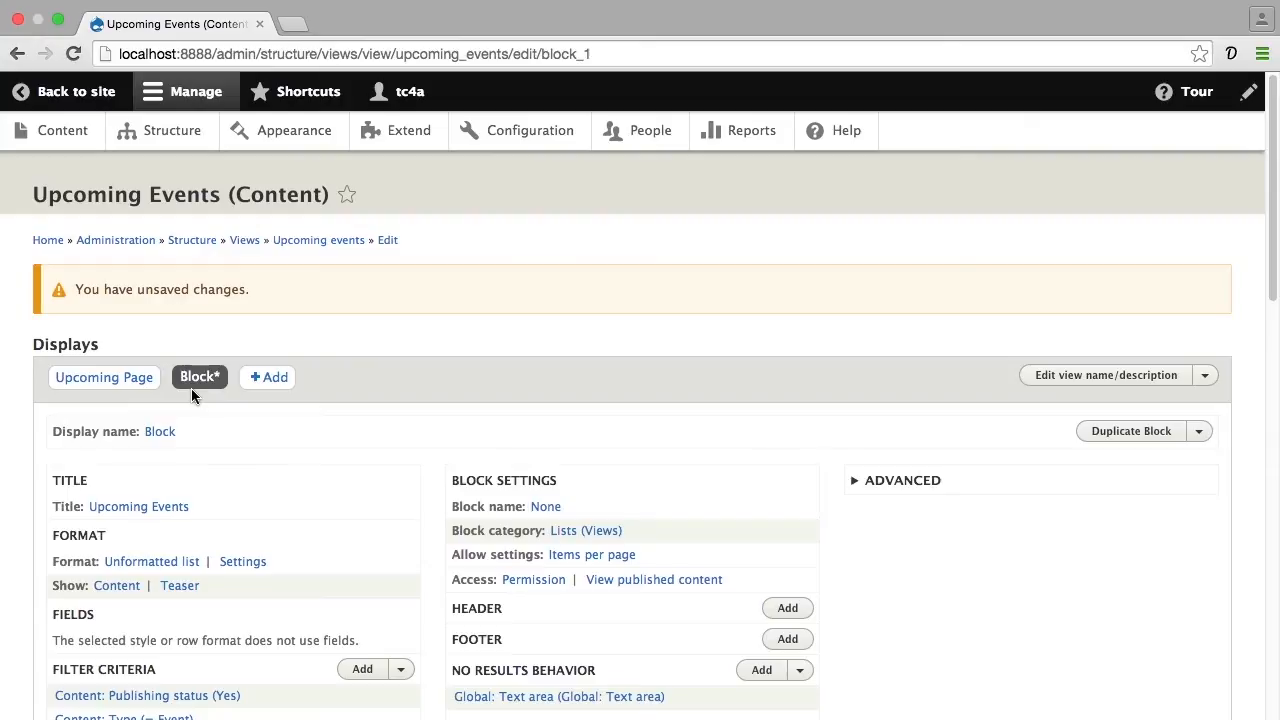
left_click(143, 386)
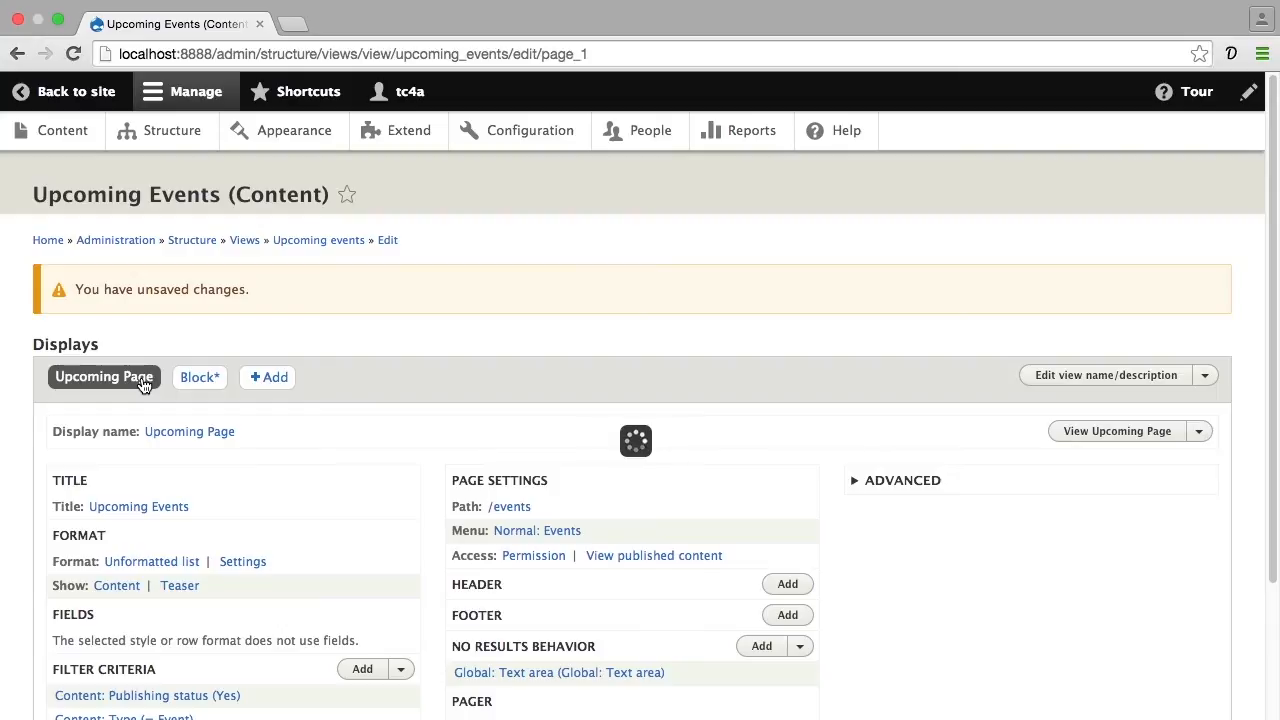
left_click(195, 381)
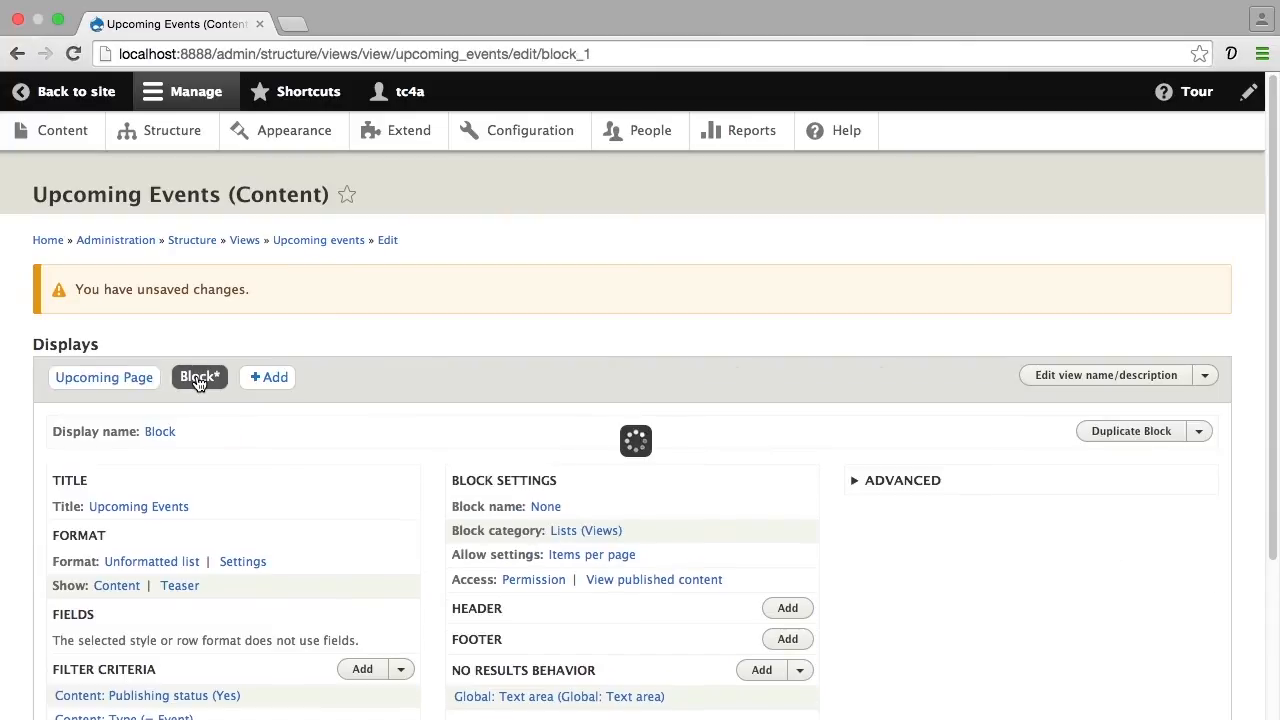
scroll(197, 383, "down", 4)
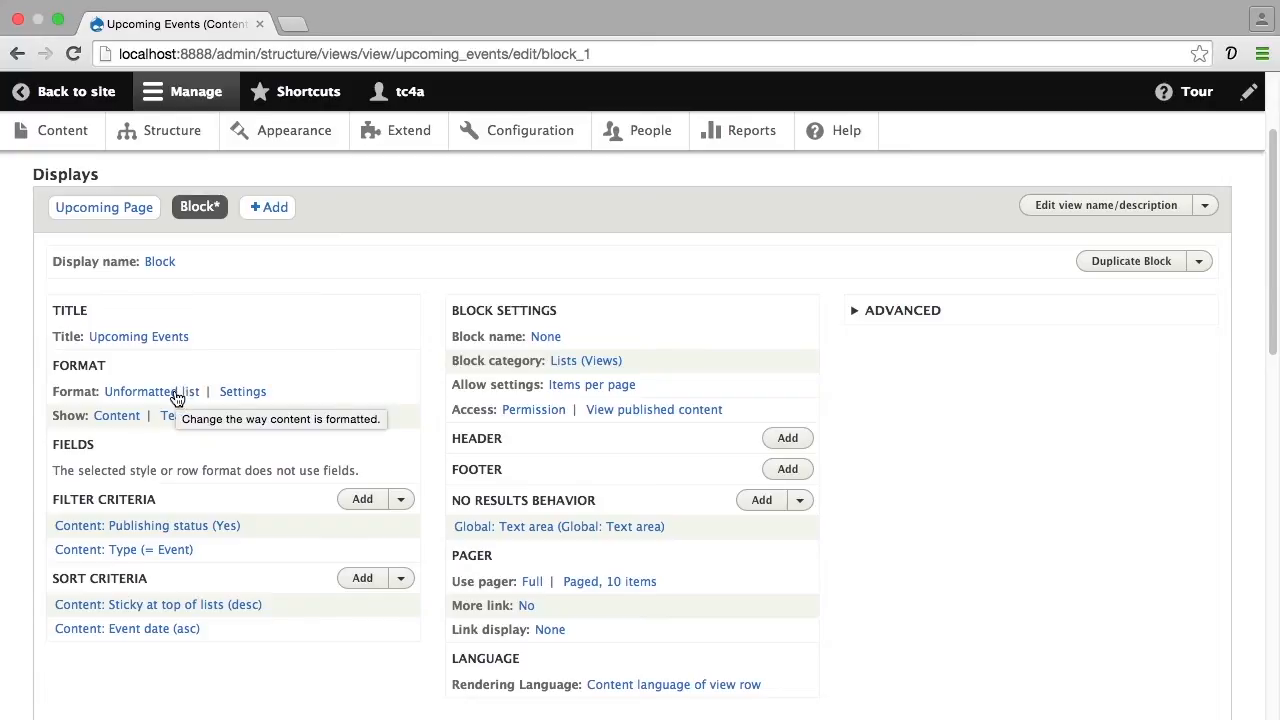
Set the block's row style to Fields for this block (override) only, keeping the default row style options
left_click(110, 421)
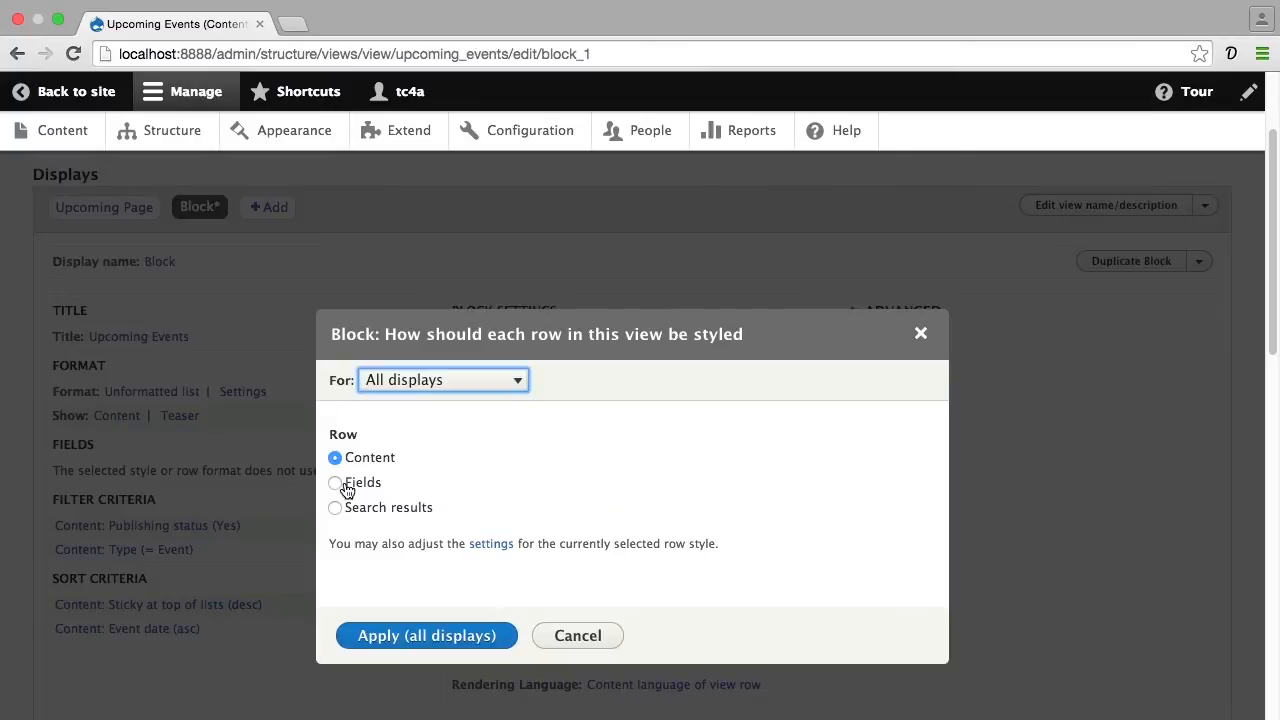
left_click(420, 388)
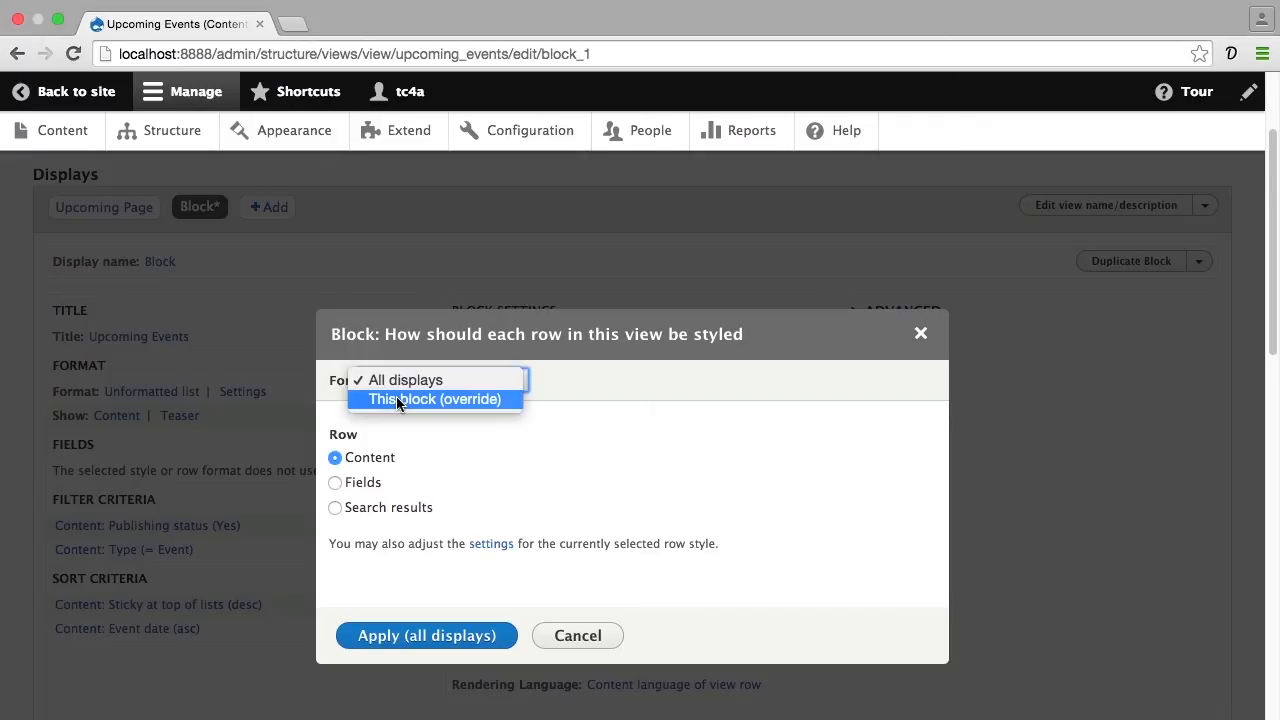
left_click(398, 400)
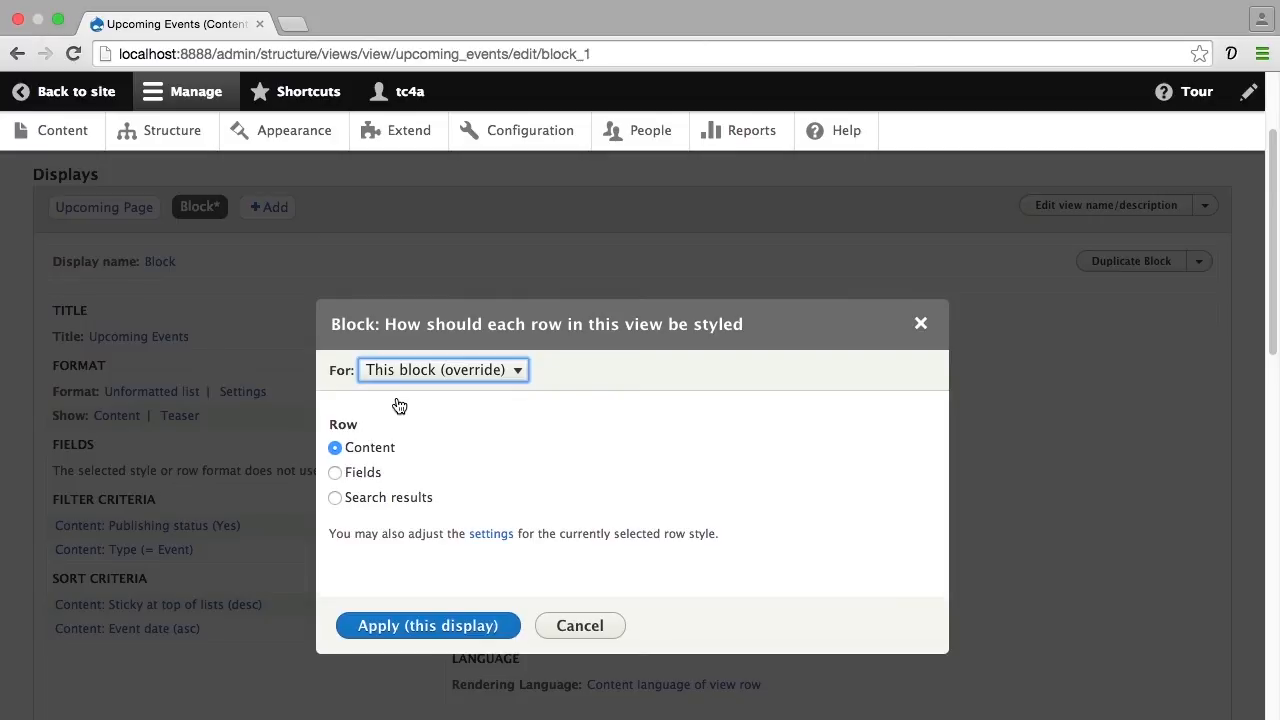
left_click(365, 479)
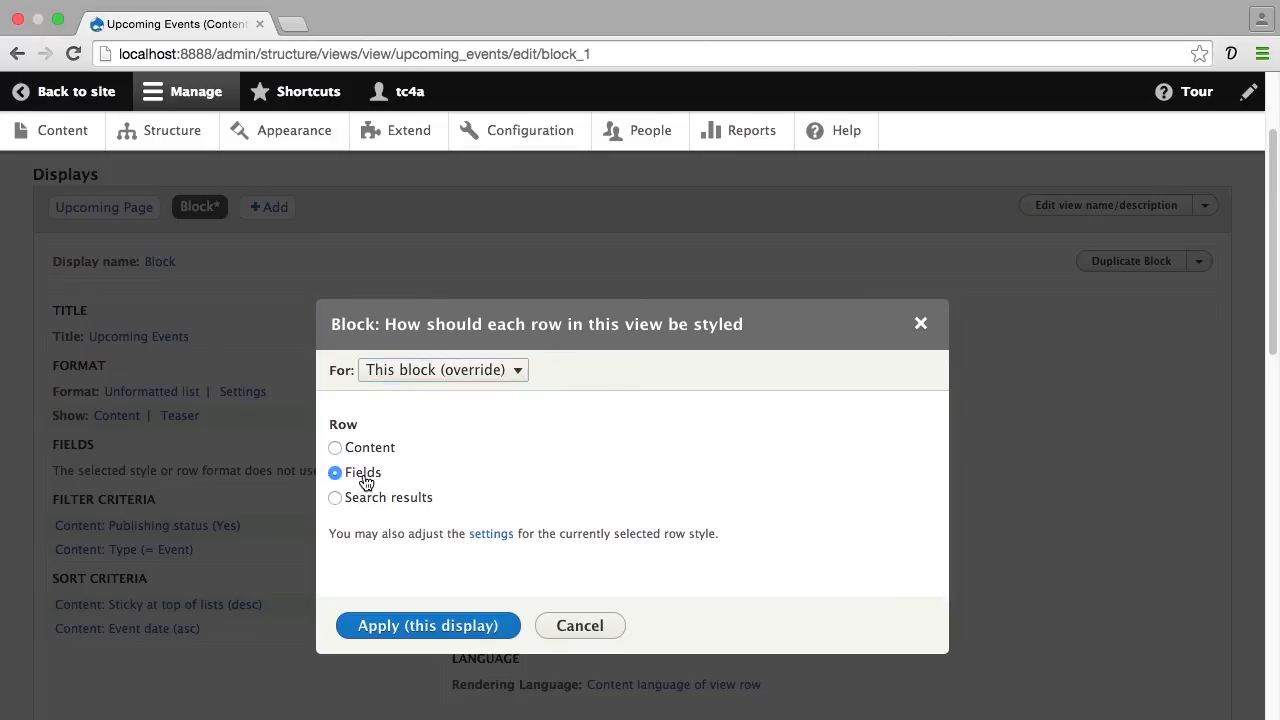
left_click(417, 627)
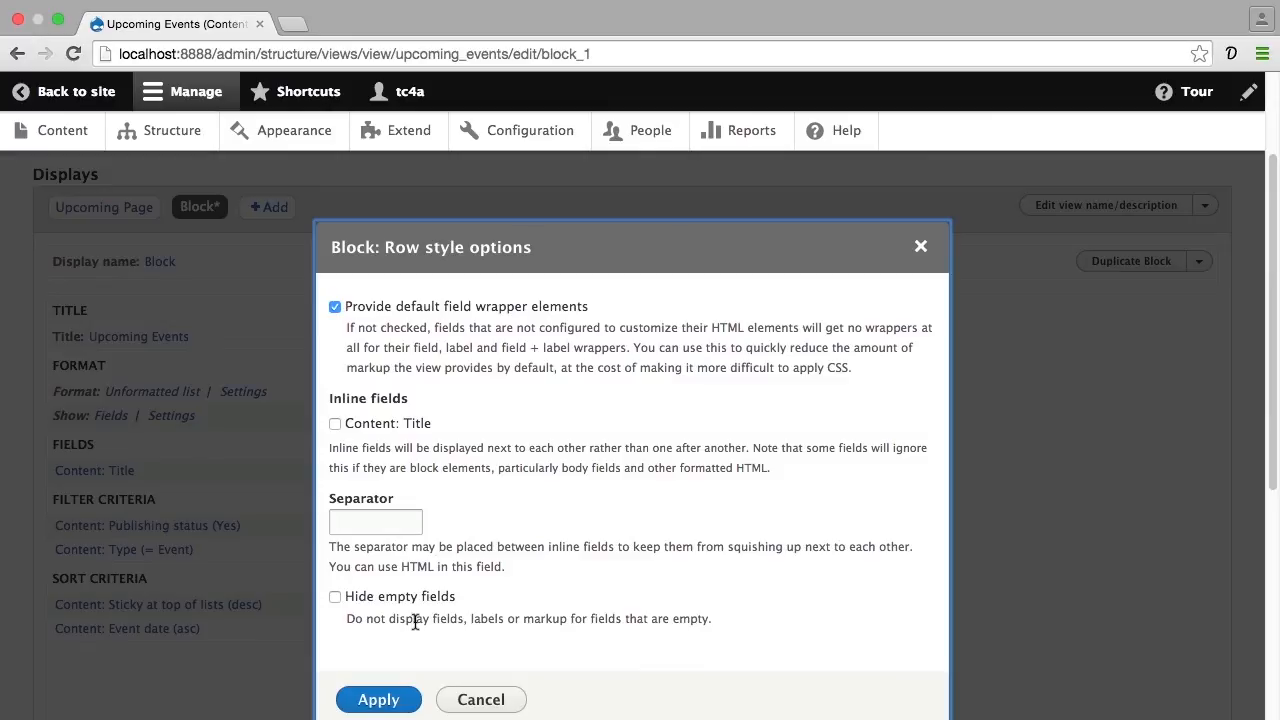
left_click(358, 692)
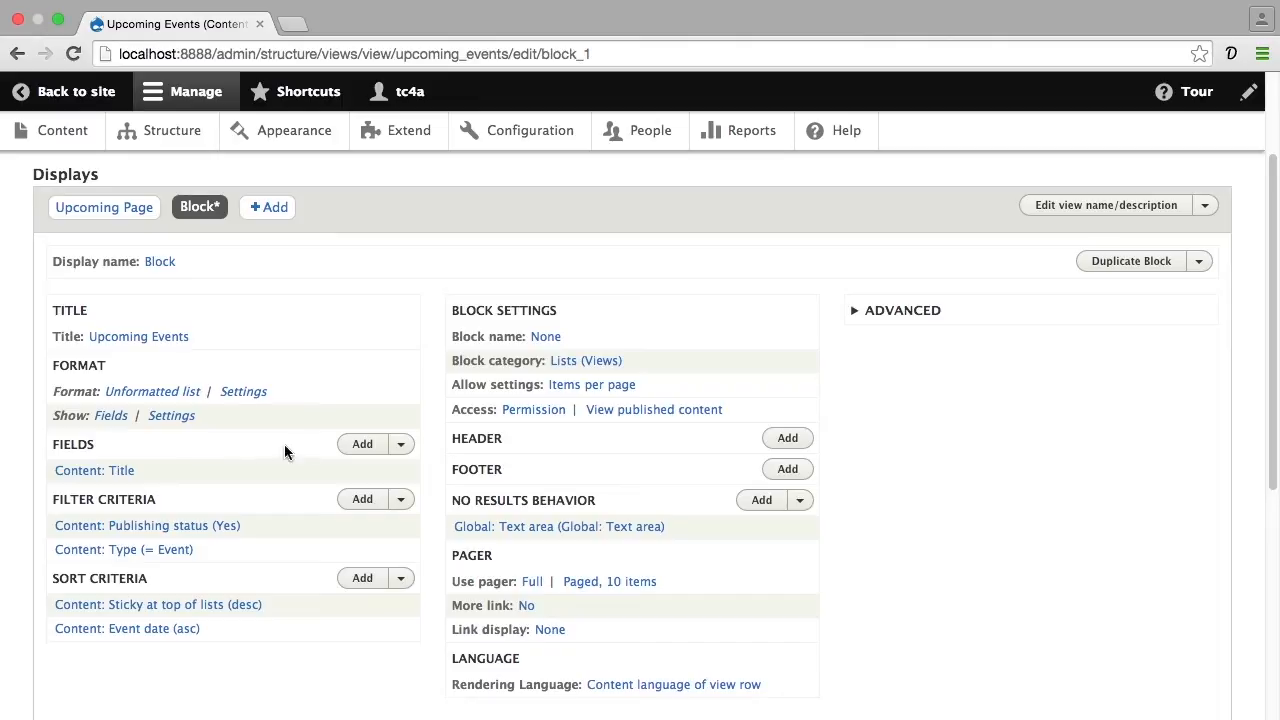
Add the Content: Event date field to this block (override) only, keeping its default settings
left_click(362, 445)
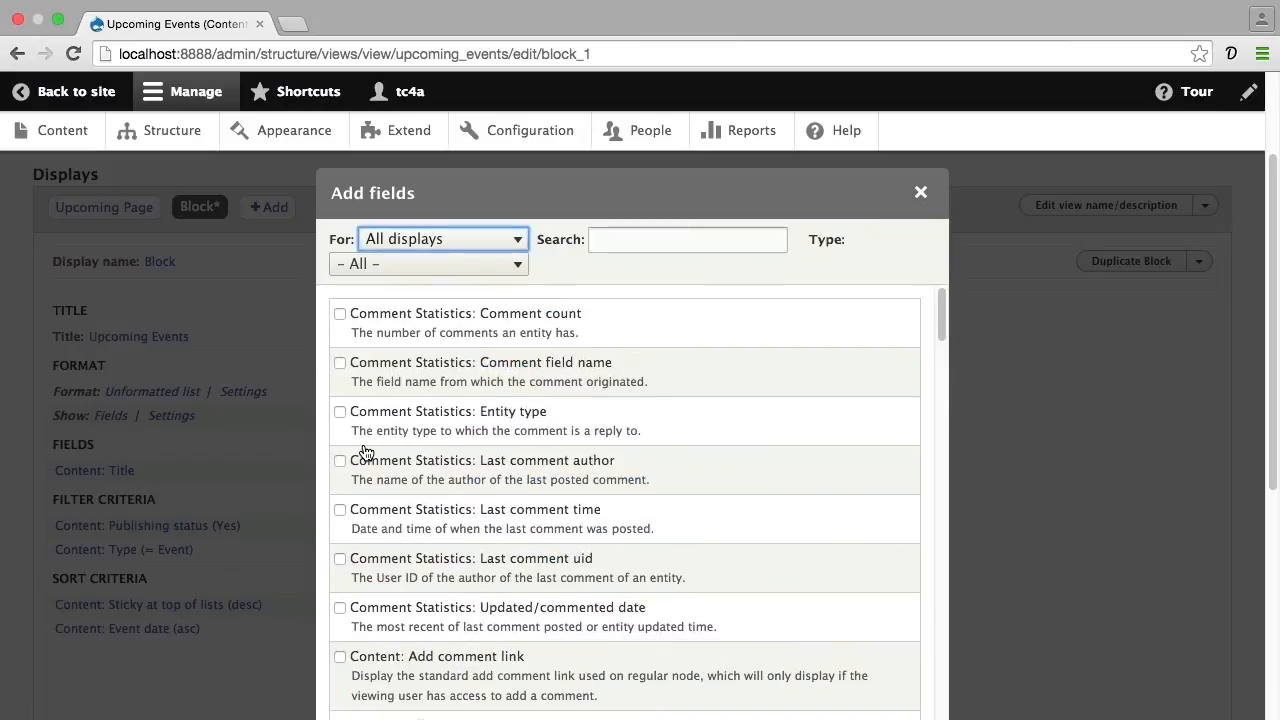
left_click(613, 245)
type("event date")
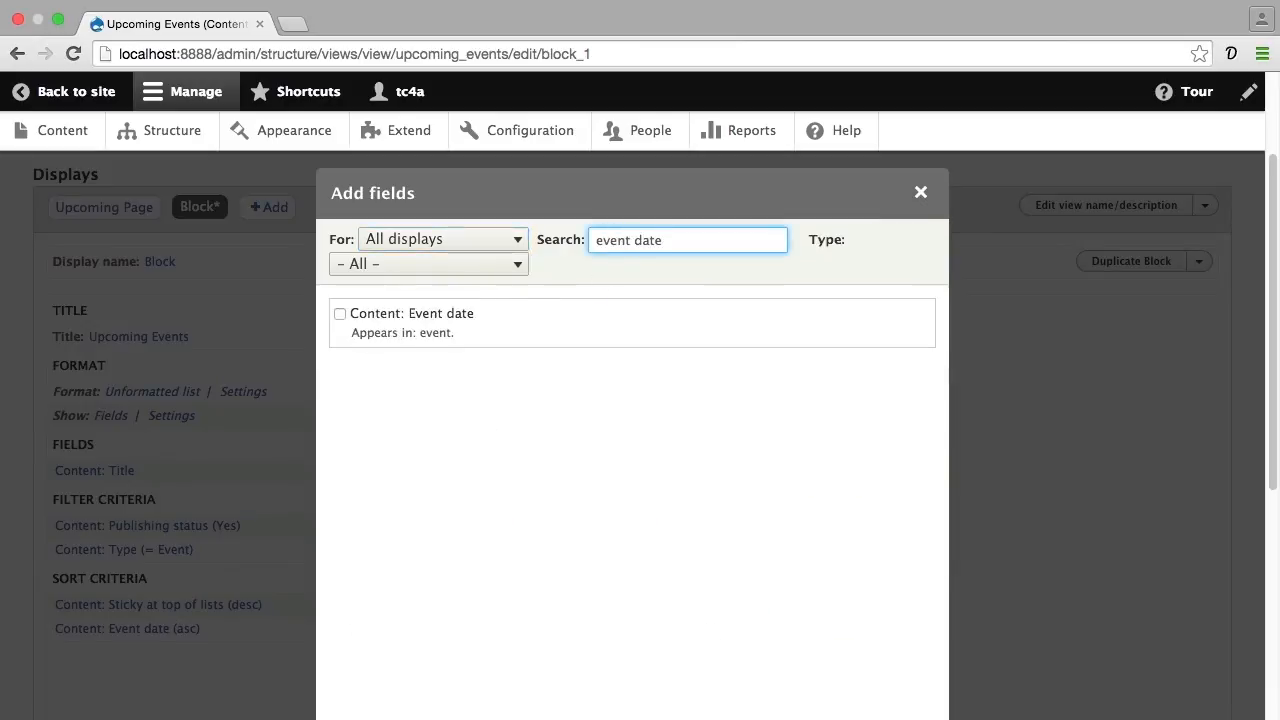
left_click(340, 314)
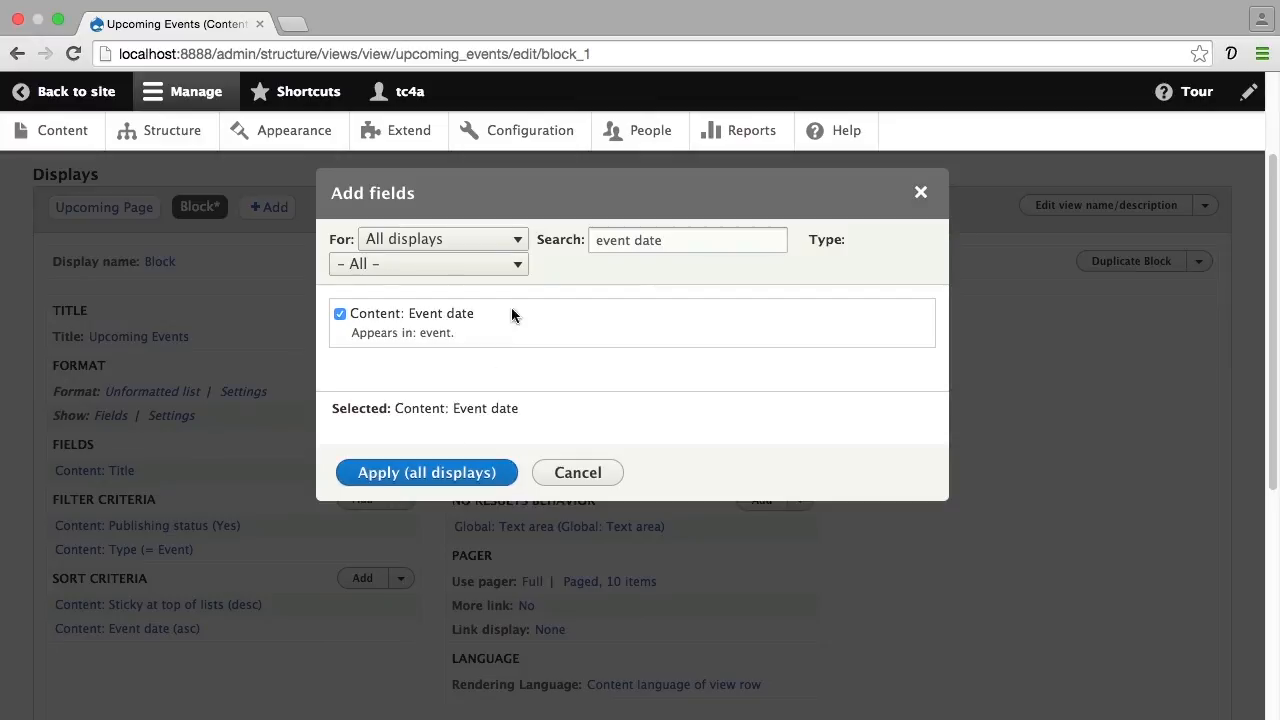
left_click(520, 244)
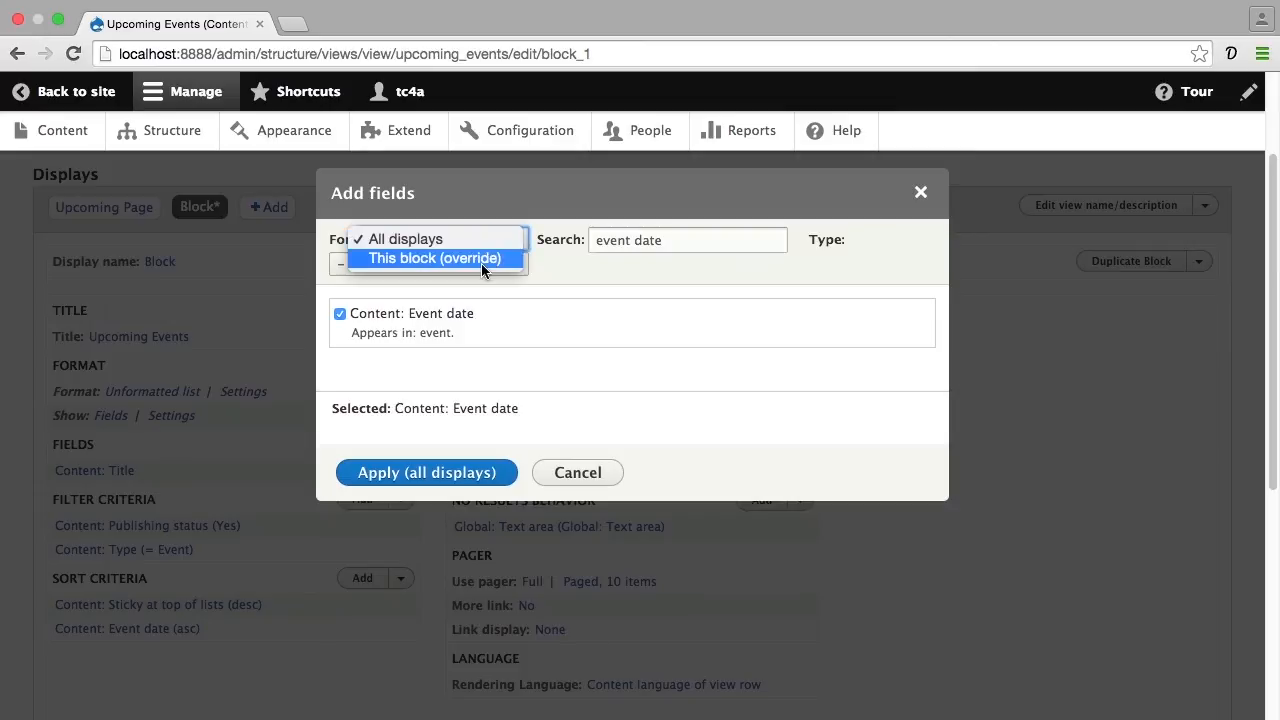
left_click(481, 263)
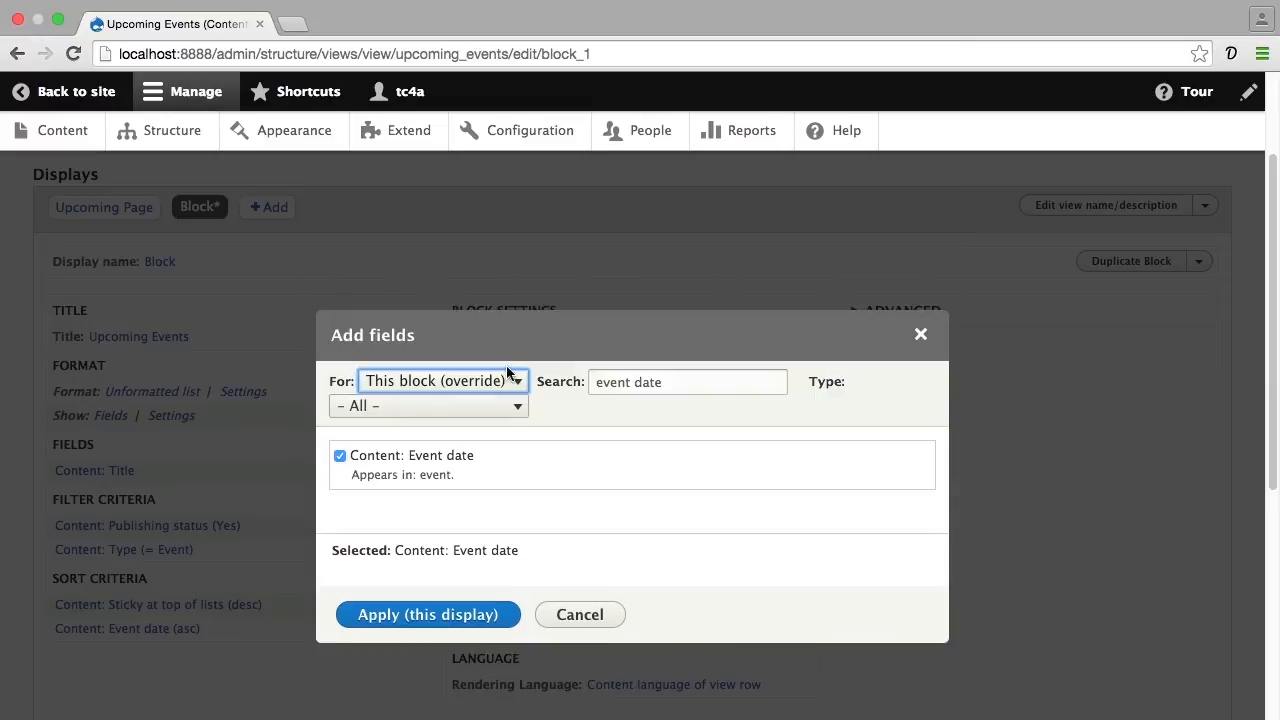
left_click(446, 613)
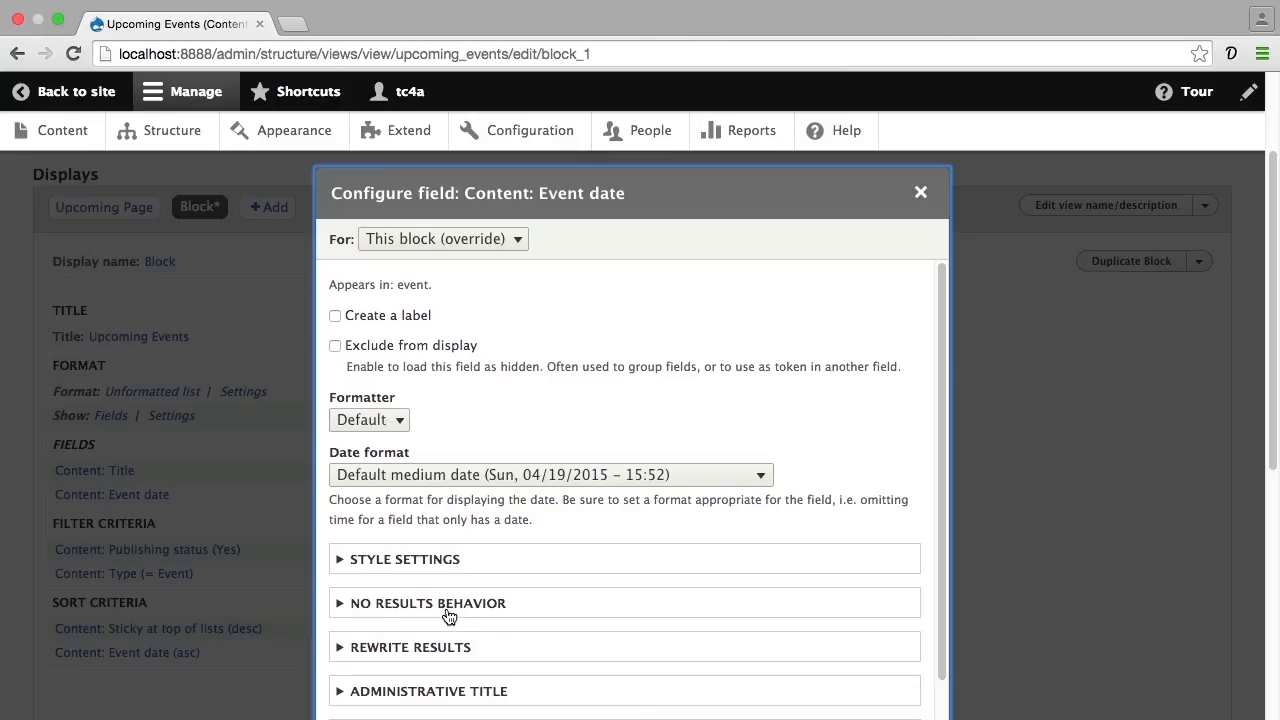
left_click(384, 718)
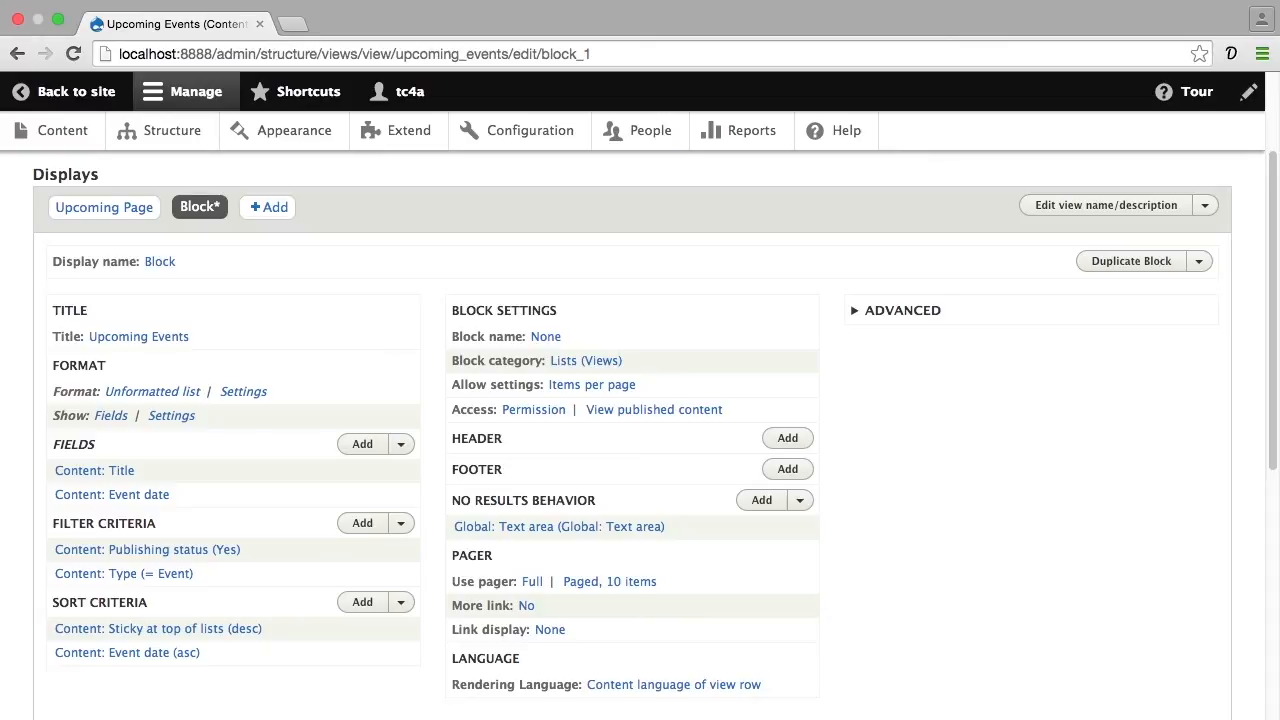
Remove the Sticky at top of lists sort criterion for this block (override) only, leaving the event date sort
scroll(640, 435, "down", 10)
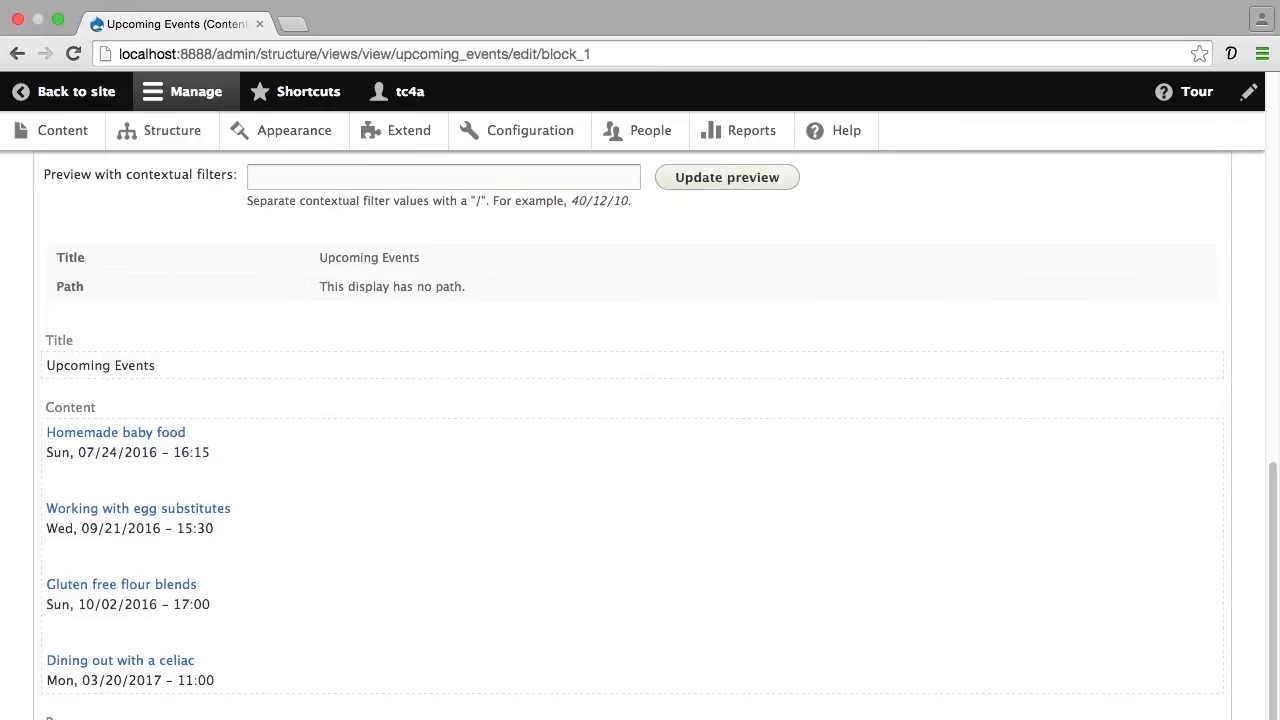
scroll(640, 435, "down", 1)
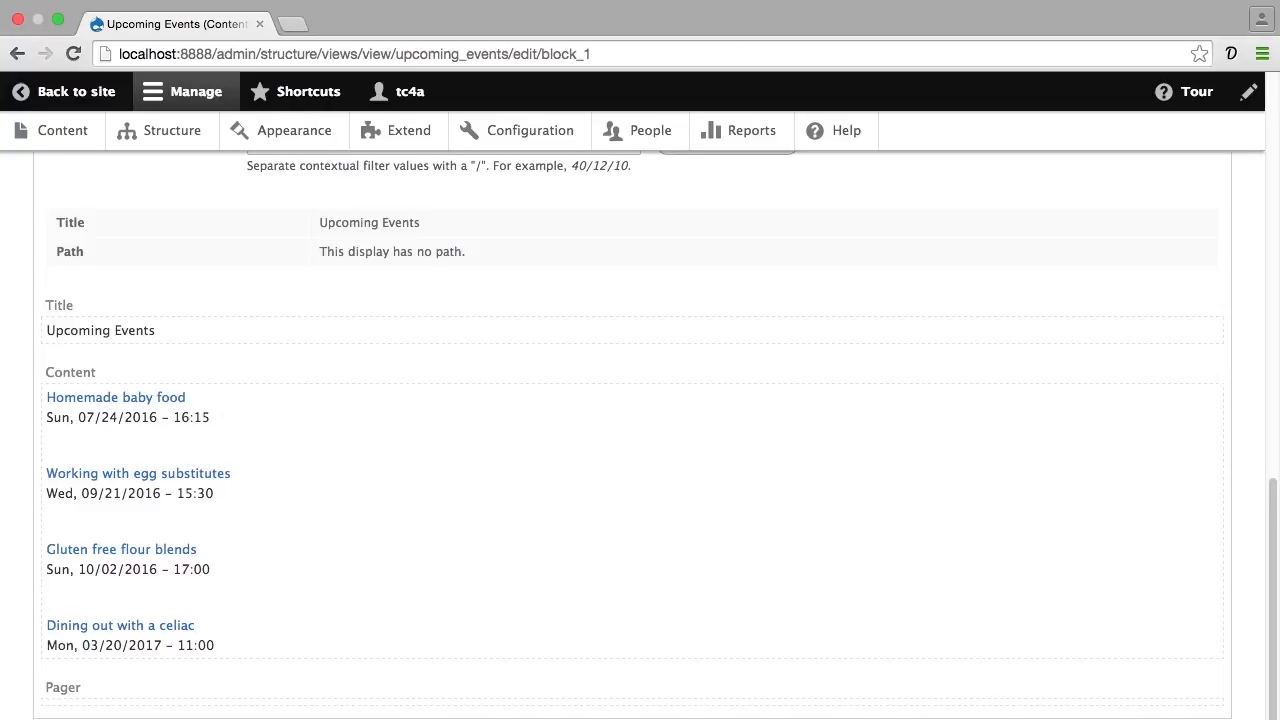
scroll(640, 430, "up", 10)
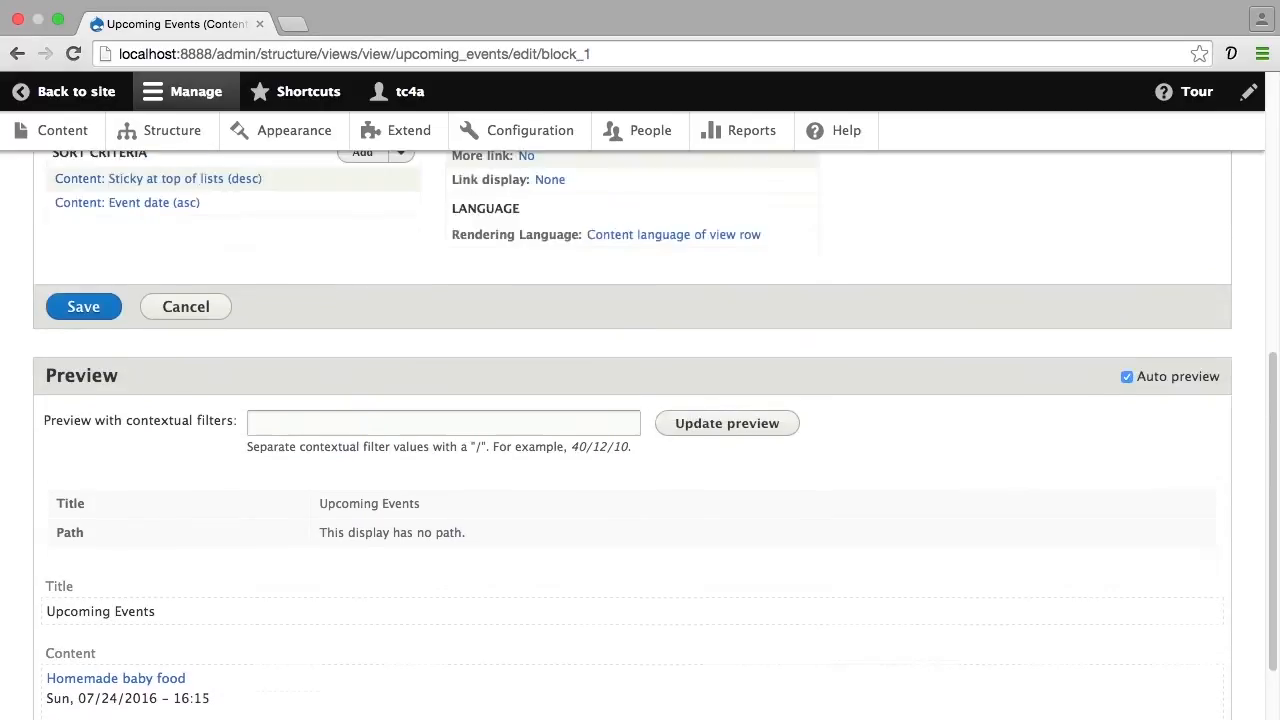
scroll(640, 430, "up", 3)
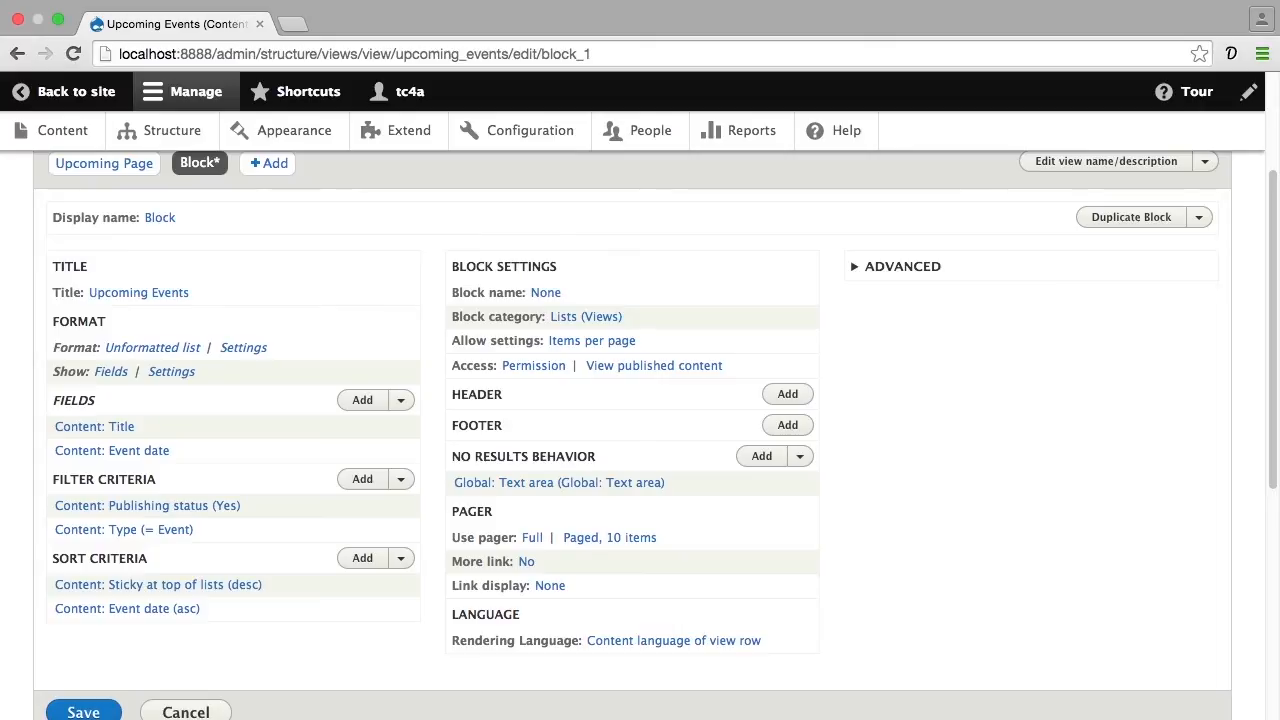
left_click(401, 560)
left_click(357, 584)
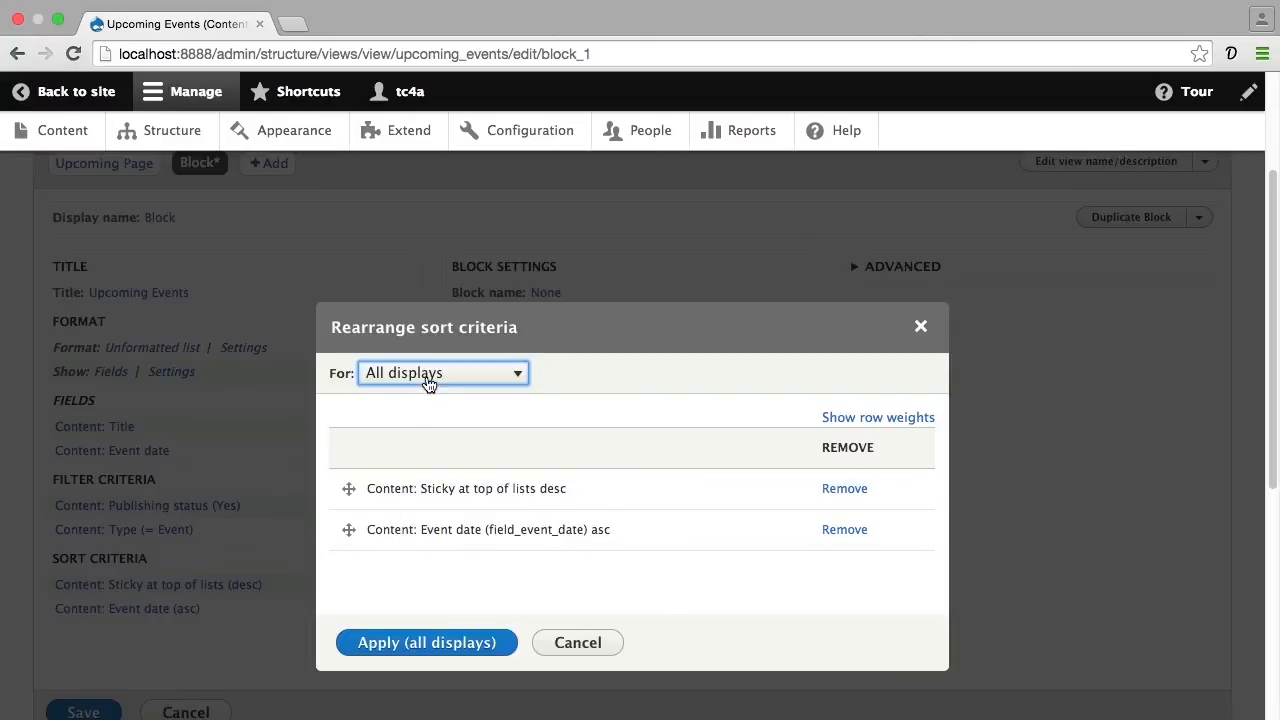
left_click(428, 378)
left_click(420, 390)
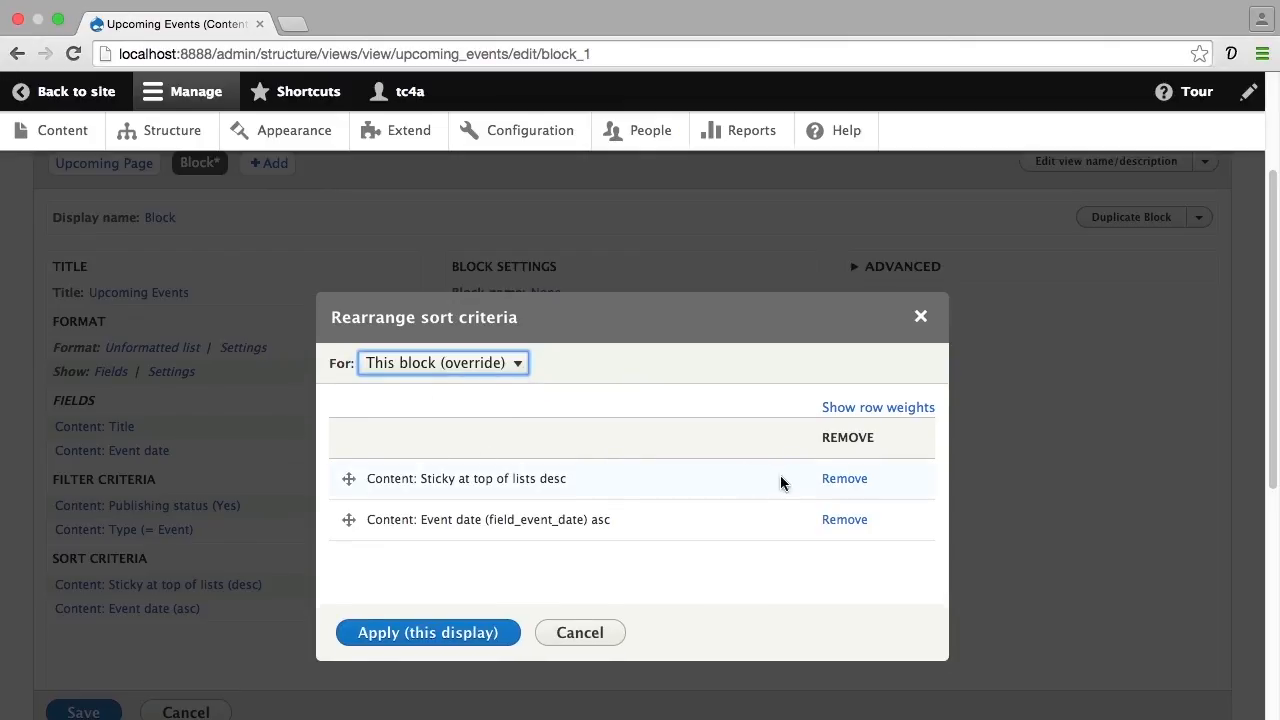
left_click(828, 480)
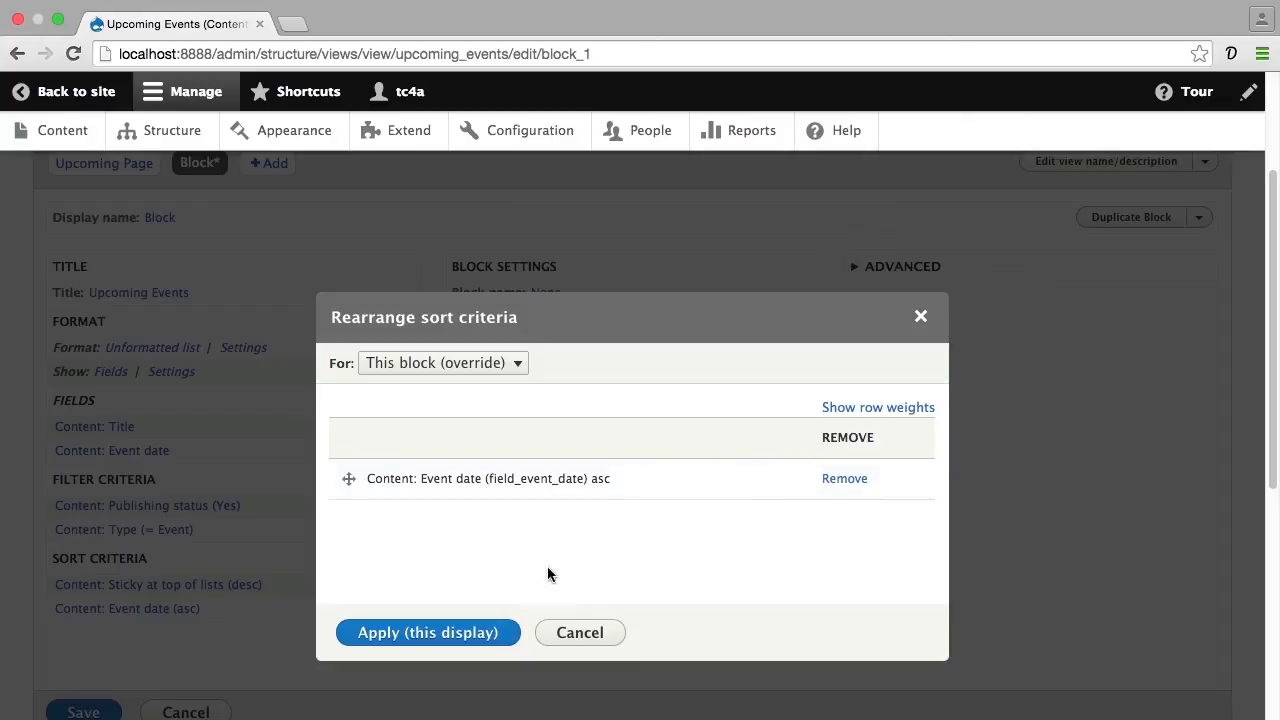
left_click(472, 600)
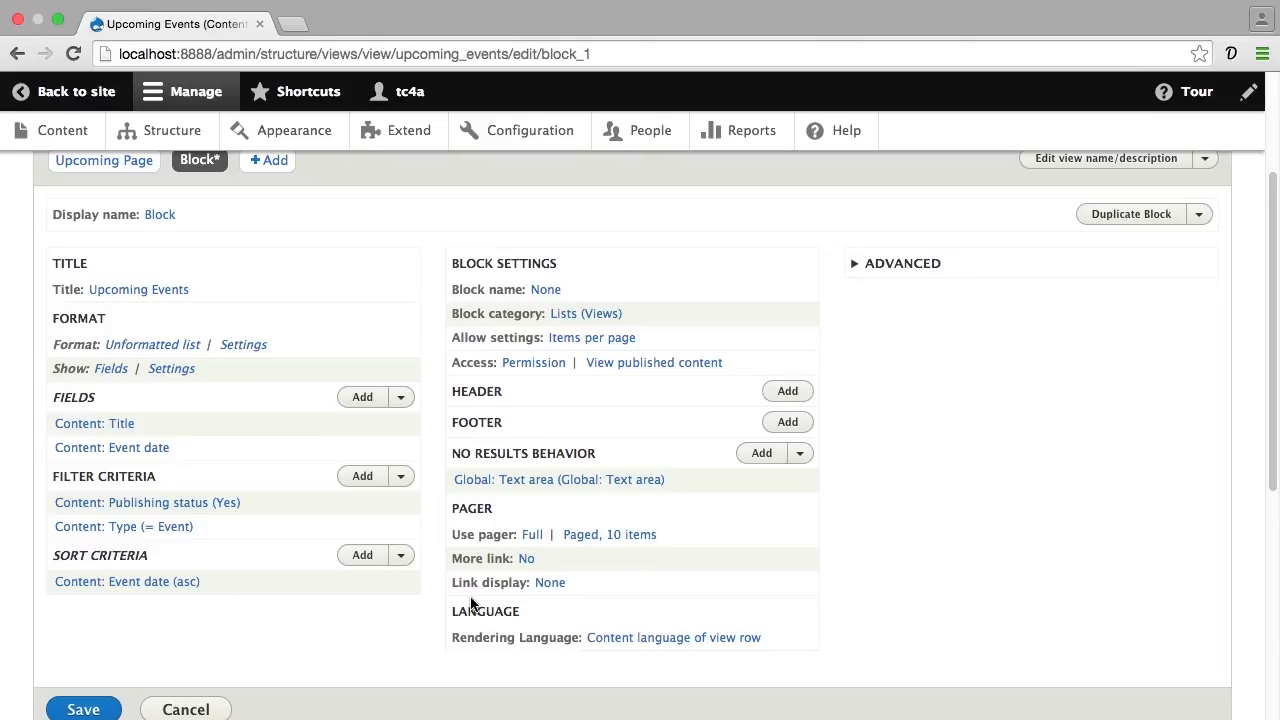
Set this block's pager (override) to display a specified number of items, limited to 3 items
scroll(471, 603, "up", 1)
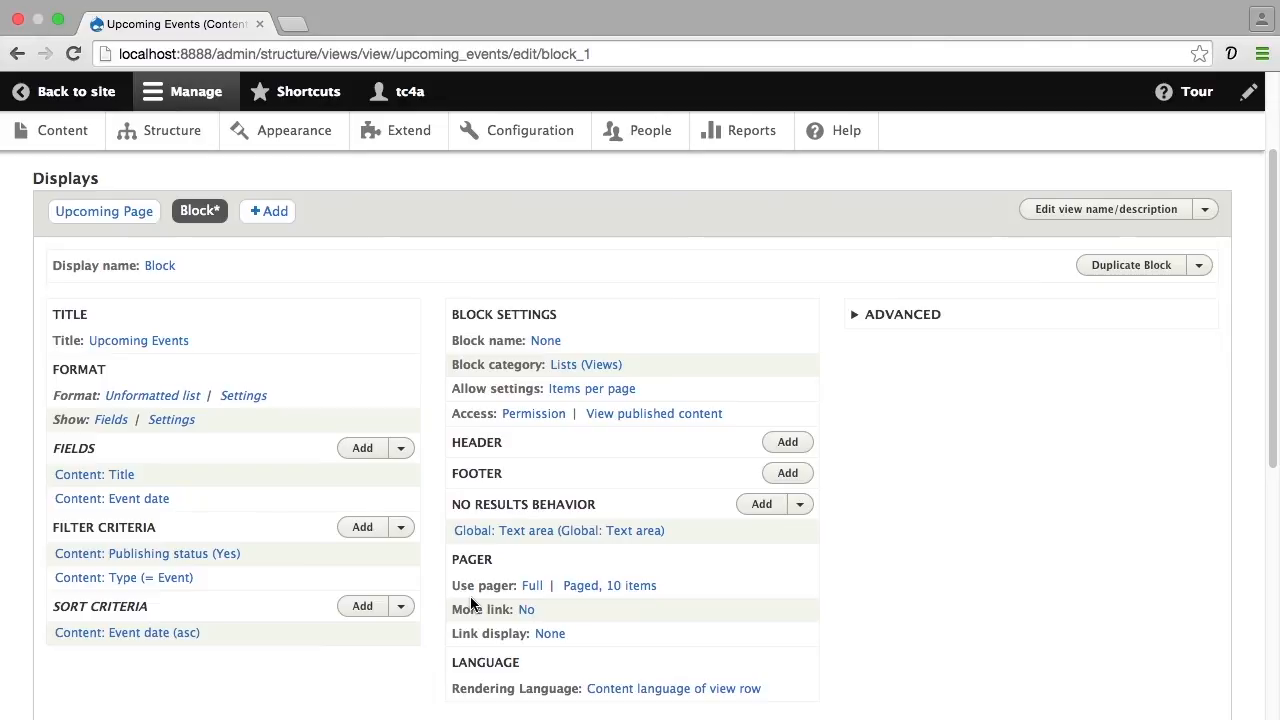
left_click(531, 587)
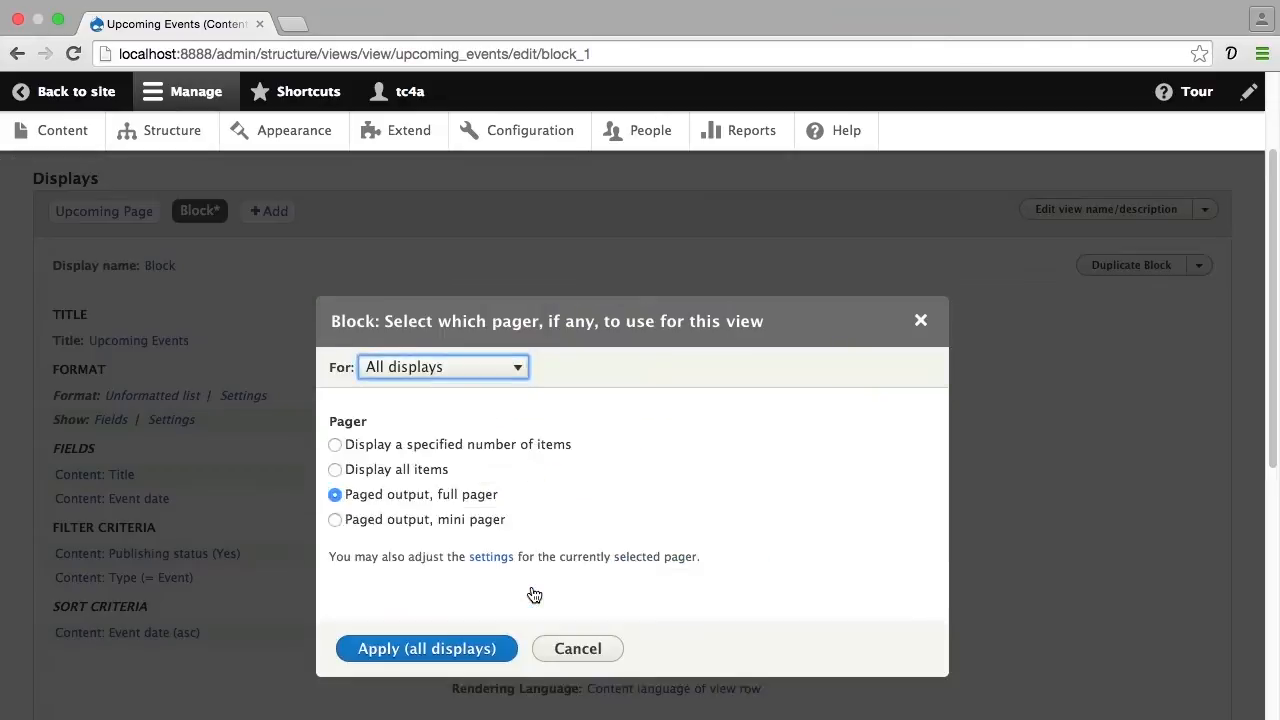
left_click(515, 370)
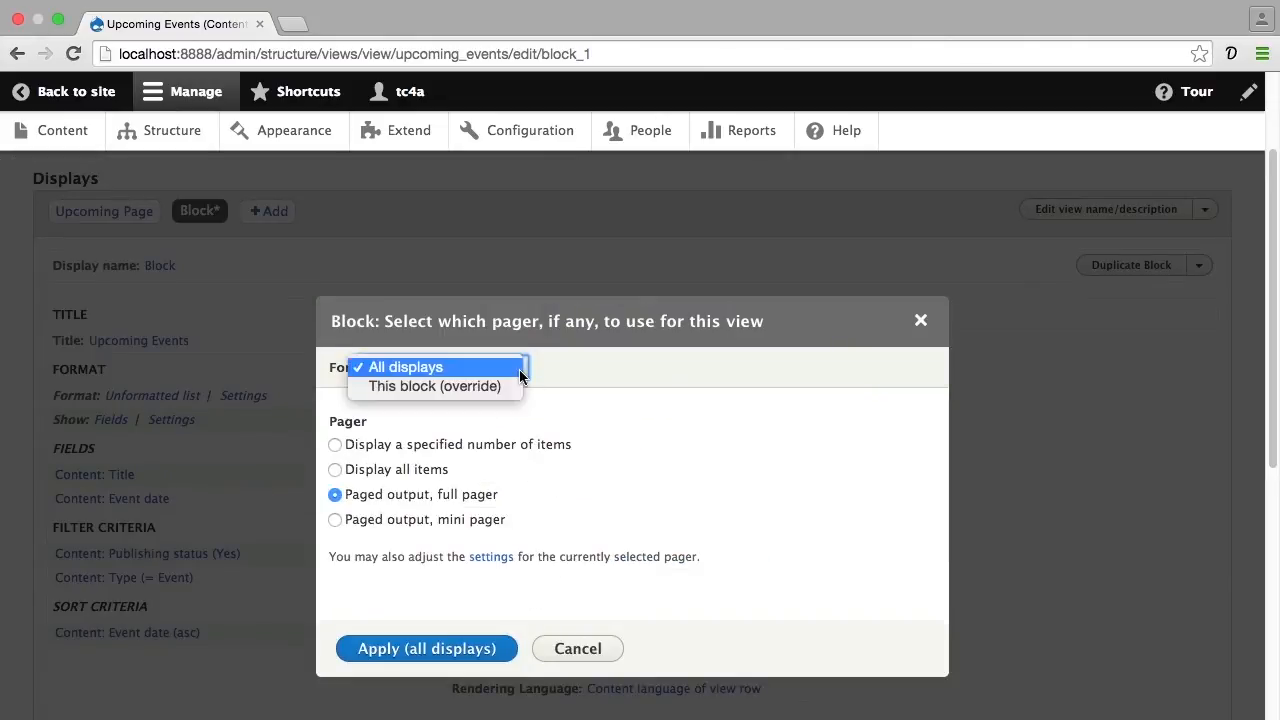
left_click(480, 386)
left_click(435, 436)
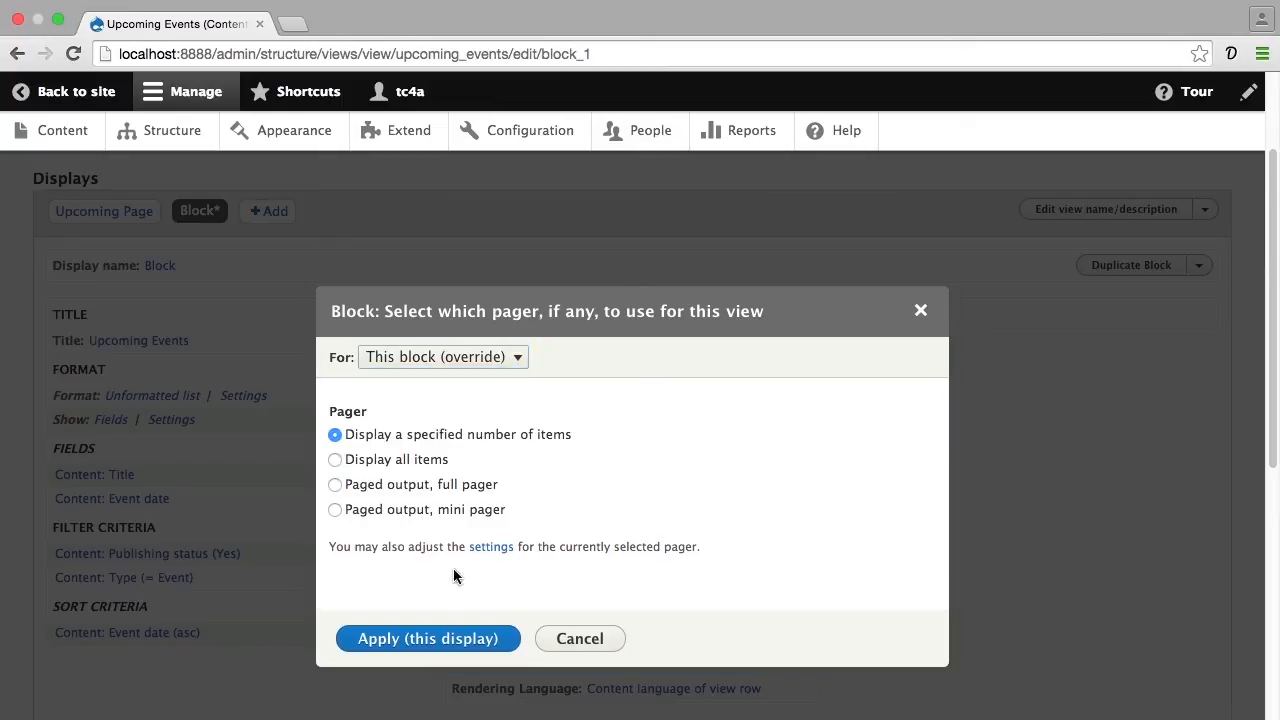
left_click(447, 640)
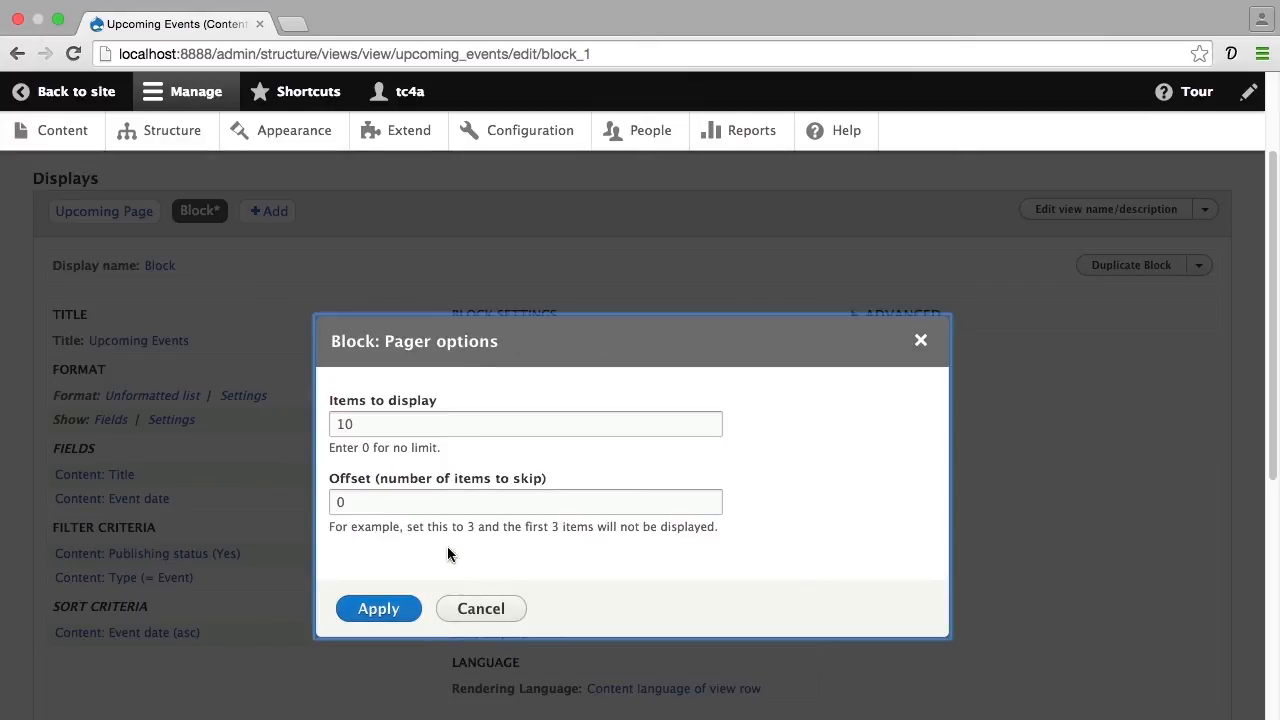
double_click(444, 424)
type("3")
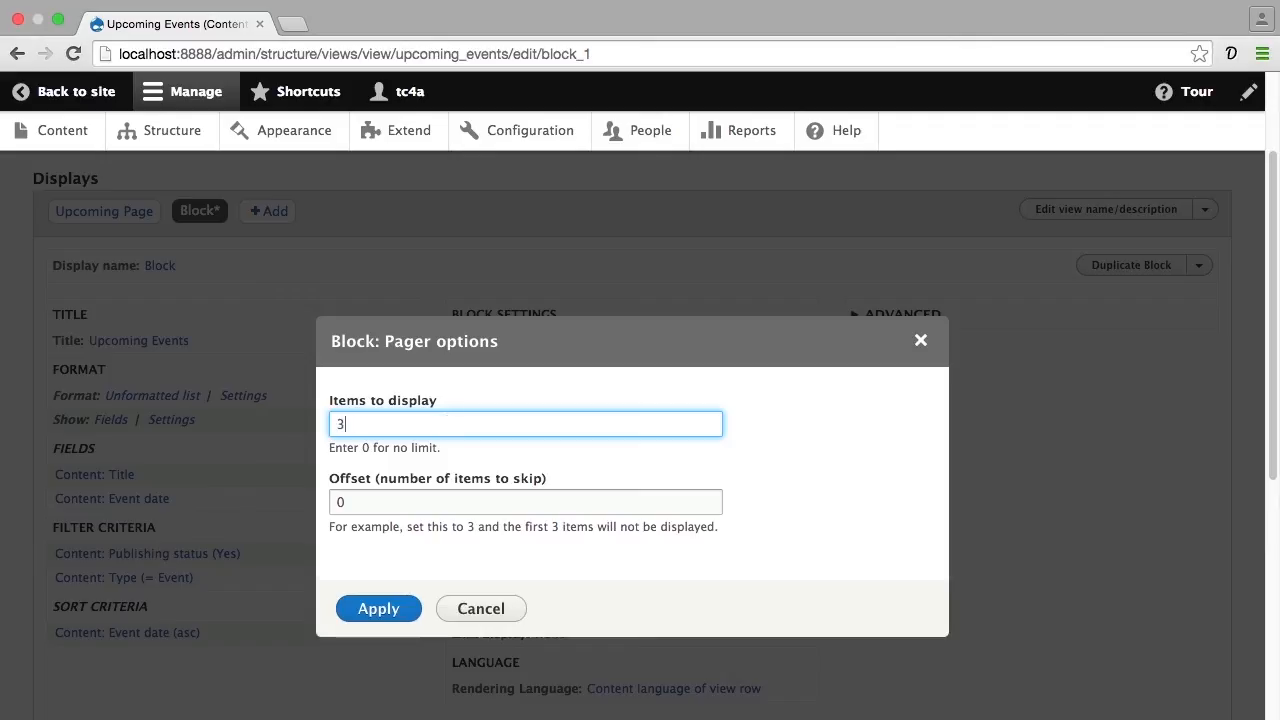
left_click(380, 608)
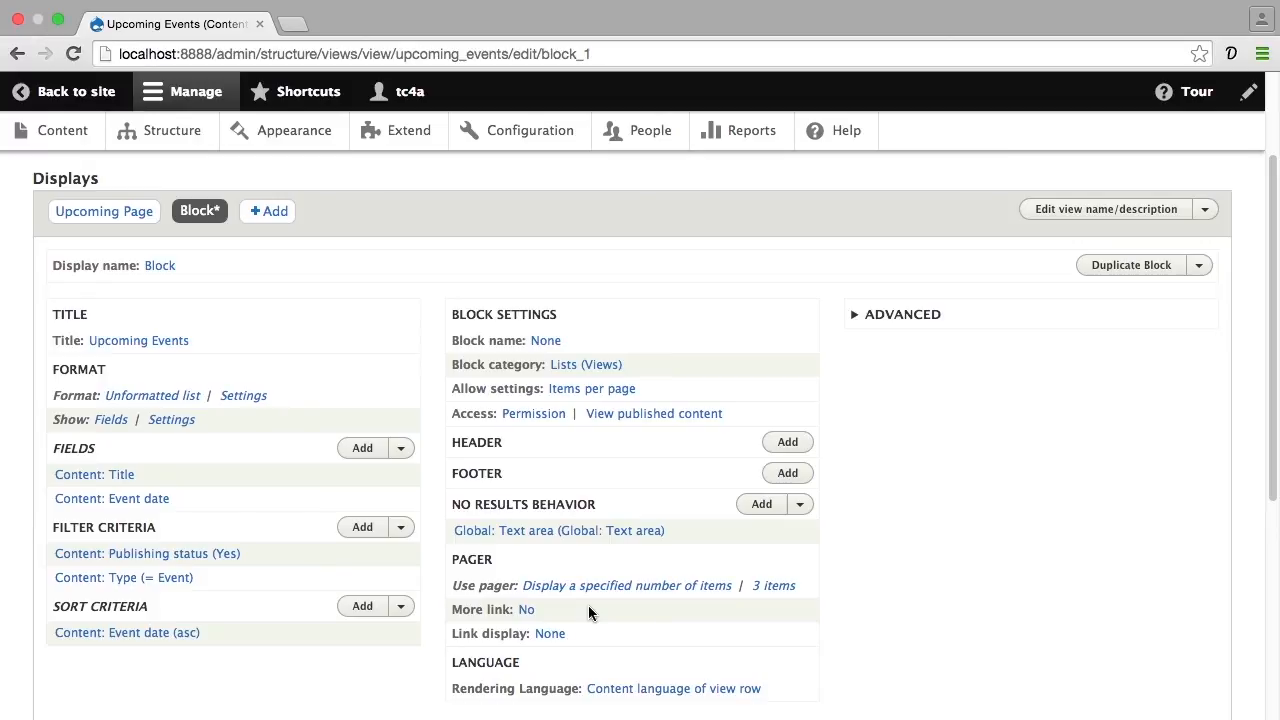
Enable Create more link for this block (override) only
left_click(527, 610)
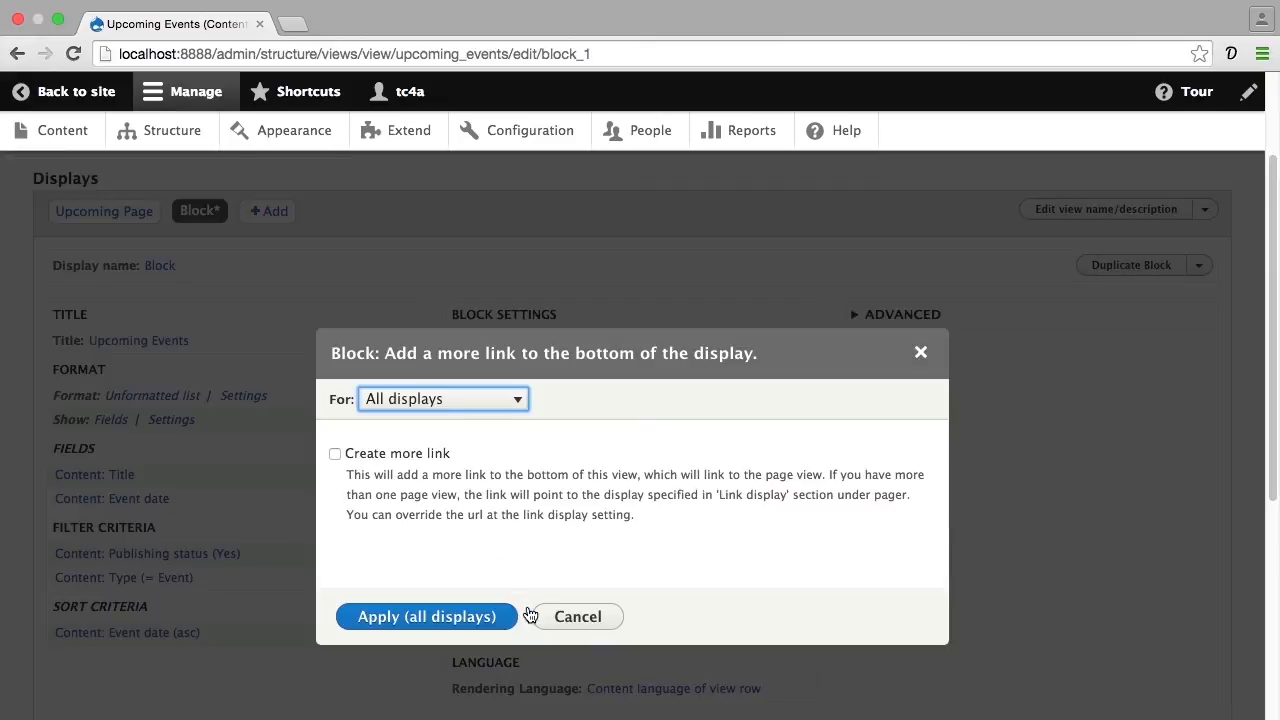
left_click(512, 402)
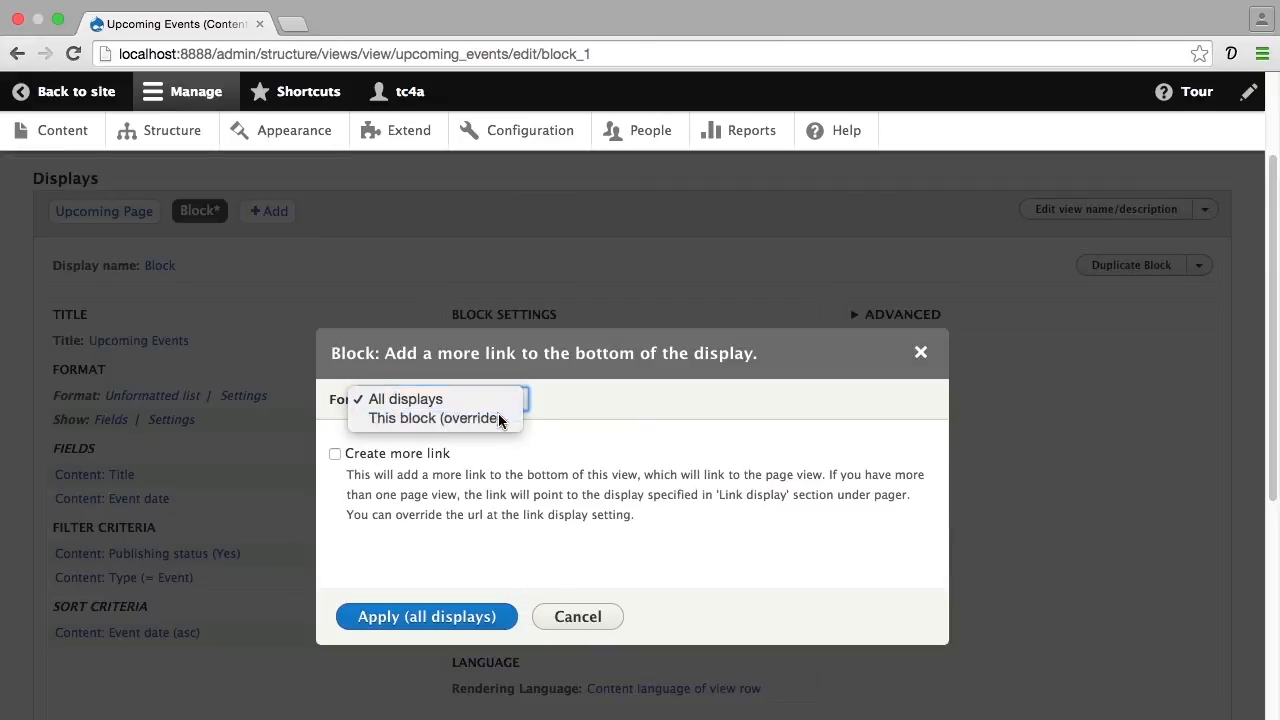
left_click(502, 419)
left_click(397, 447)
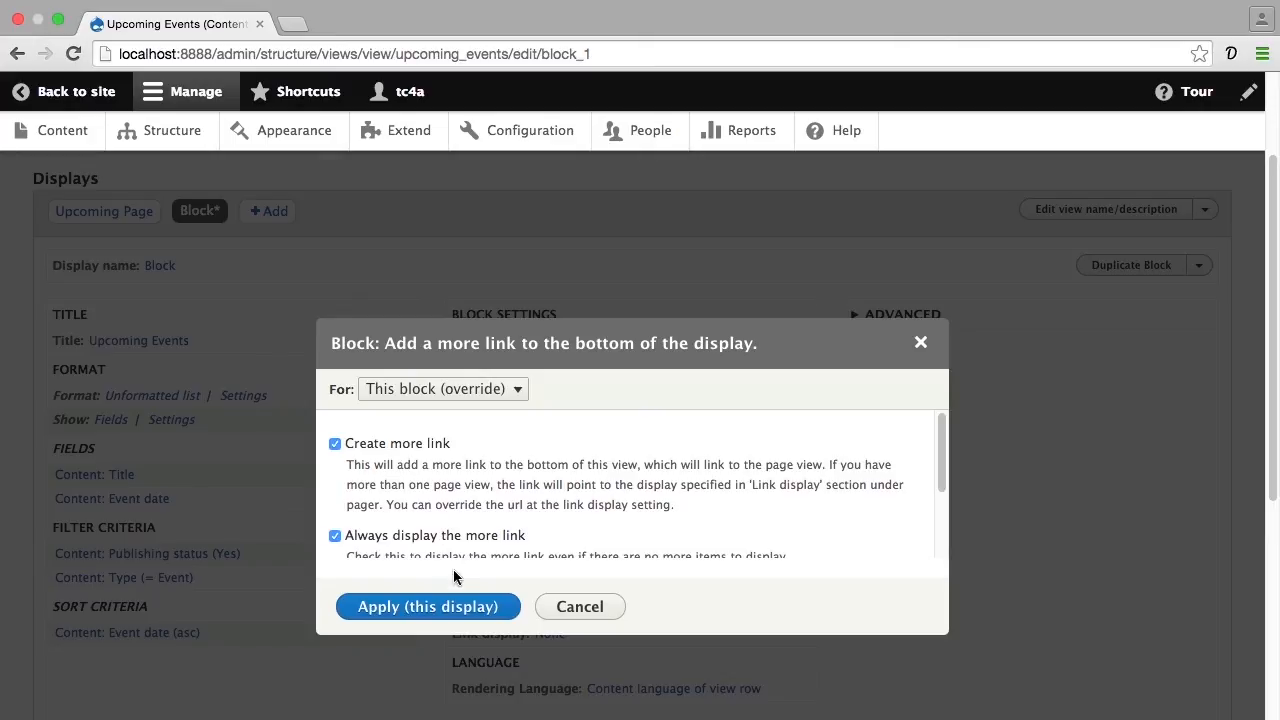
left_click(455, 606)
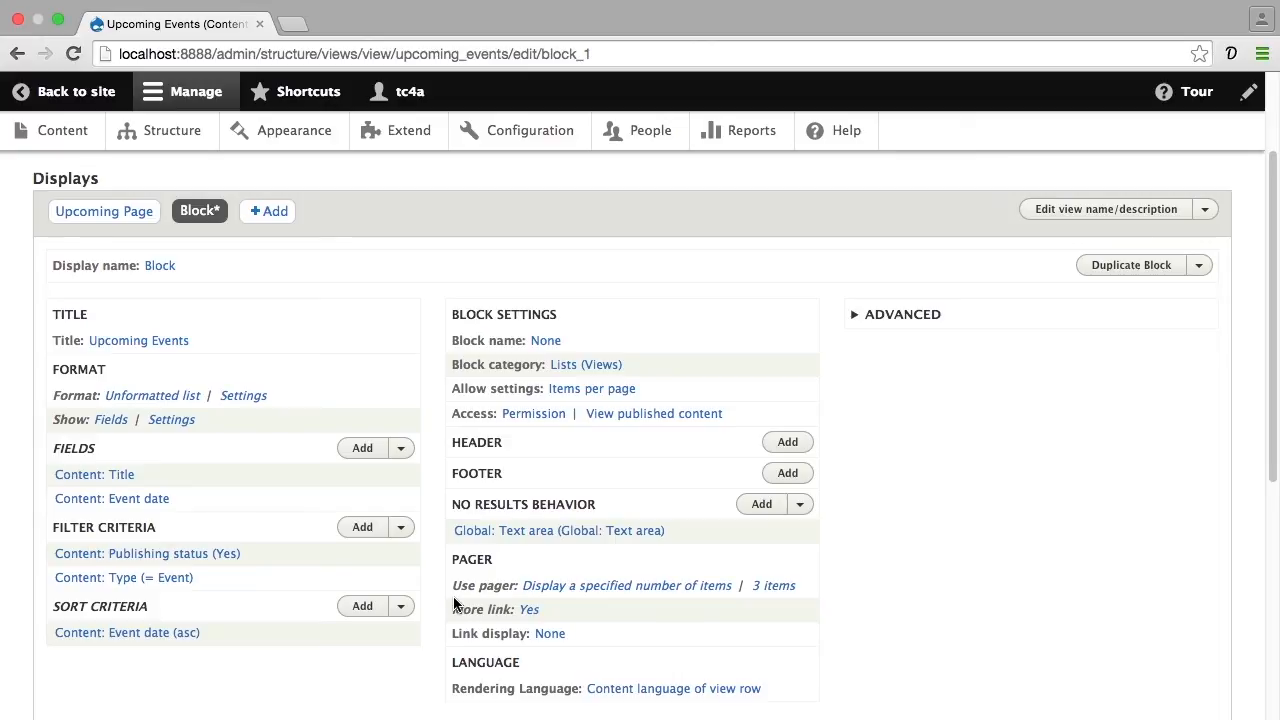
Save the Upcoming Events view
scroll(465, 620, "down", 10)
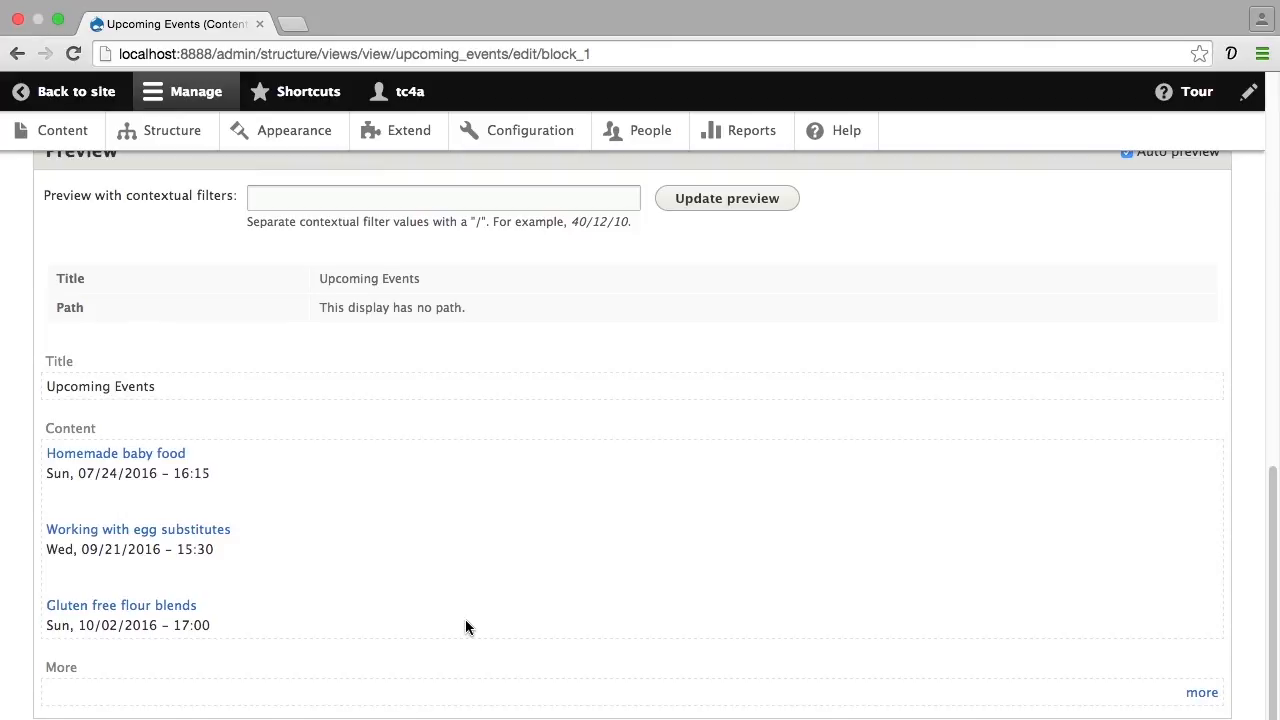
scroll(465, 620, "up", 10)
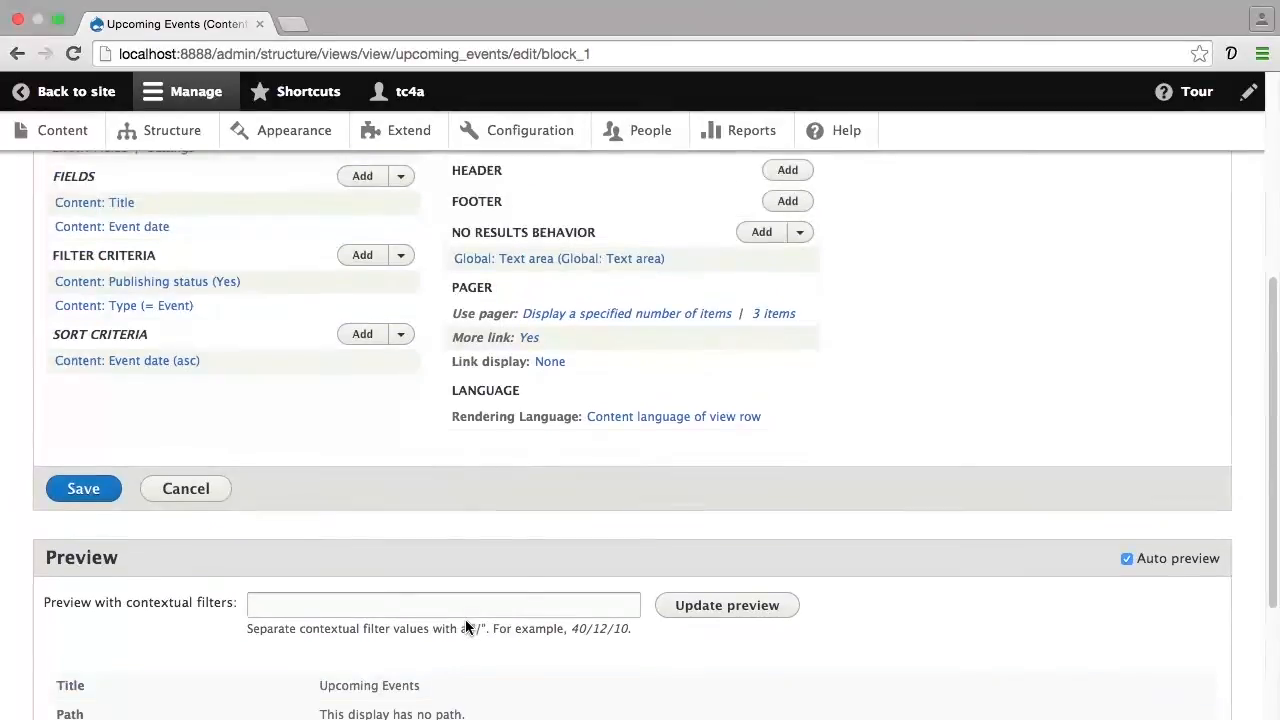
scroll(465, 627, "up", 5)
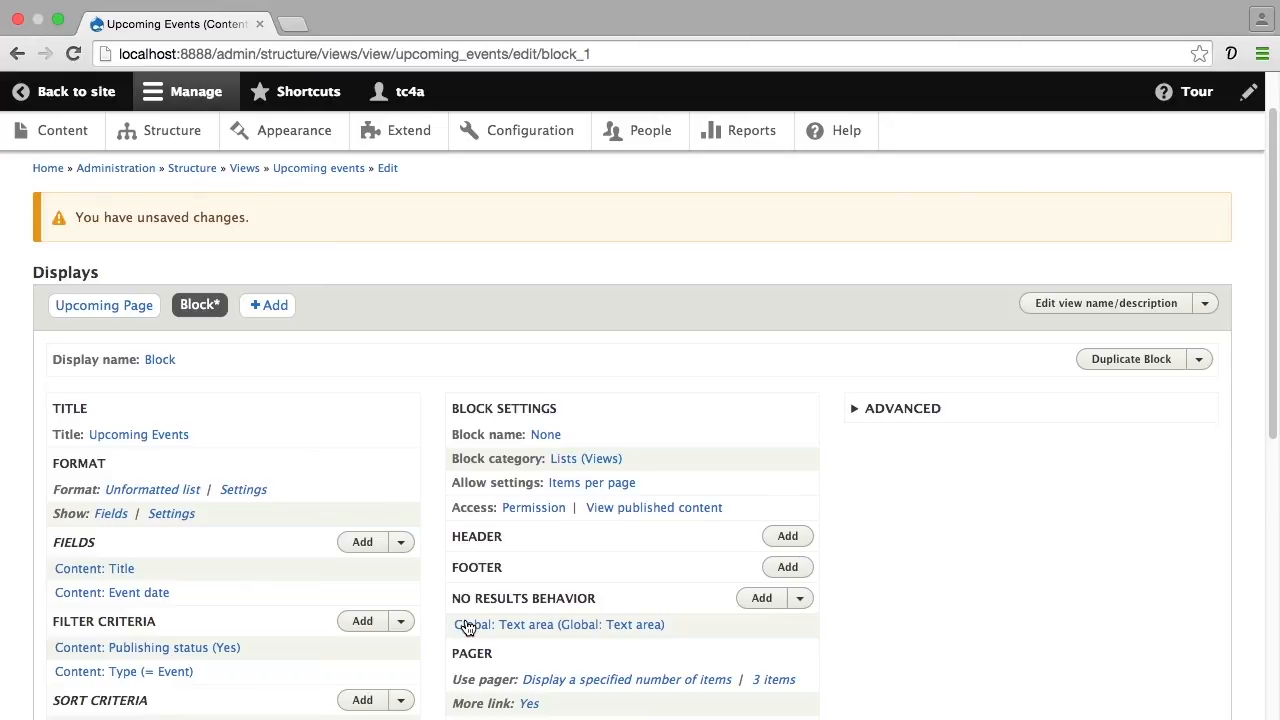
scroll(466, 626, "down", 5)
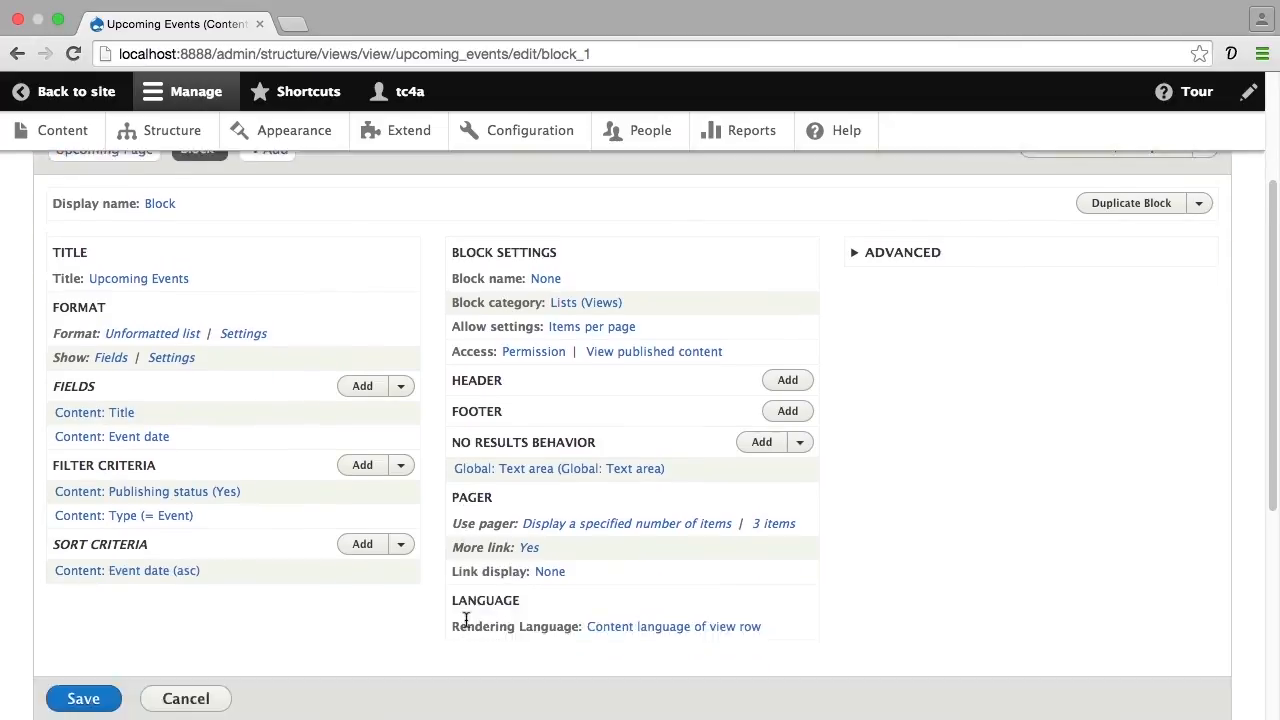
left_click(87, 592)
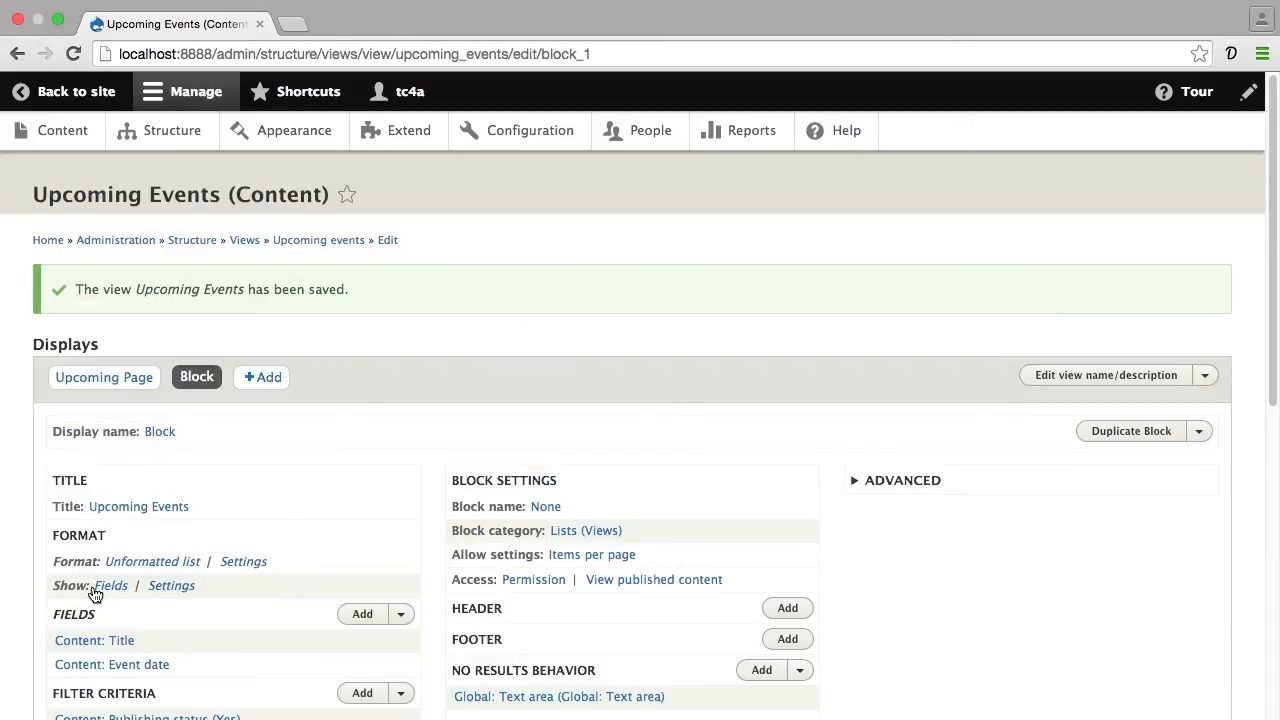